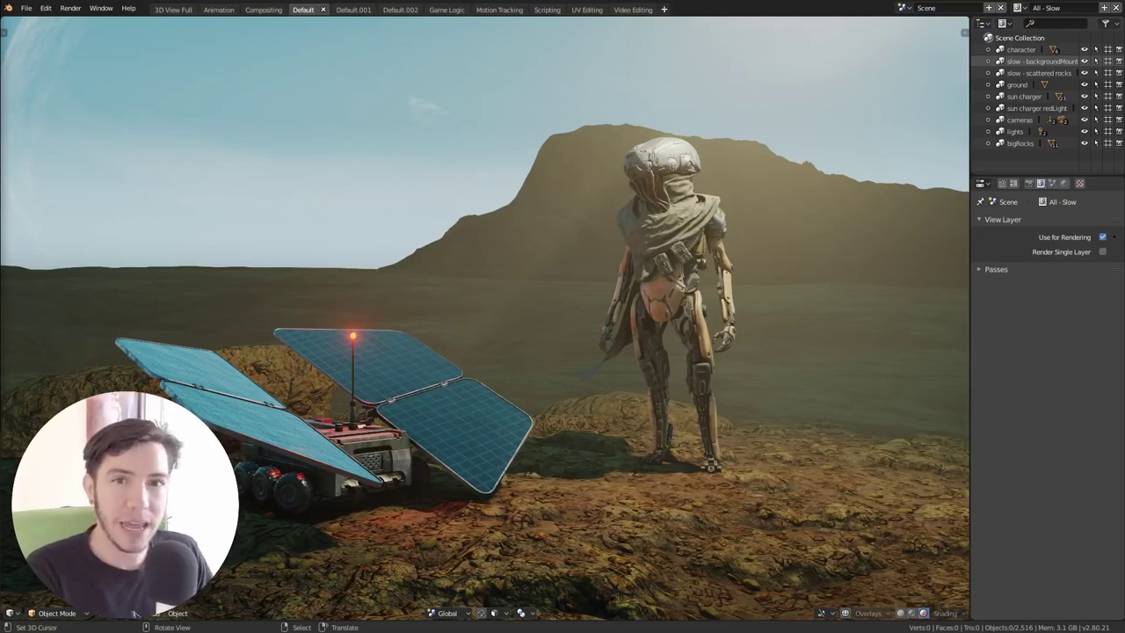
- Place the browser window with the Call for Content: MatCaps thread over Blender and jump to the thread's latest post
{"action": "left_click_drag", "start_coordinate": [2, 563], "coordinate": [638, 299], "text": "super"}
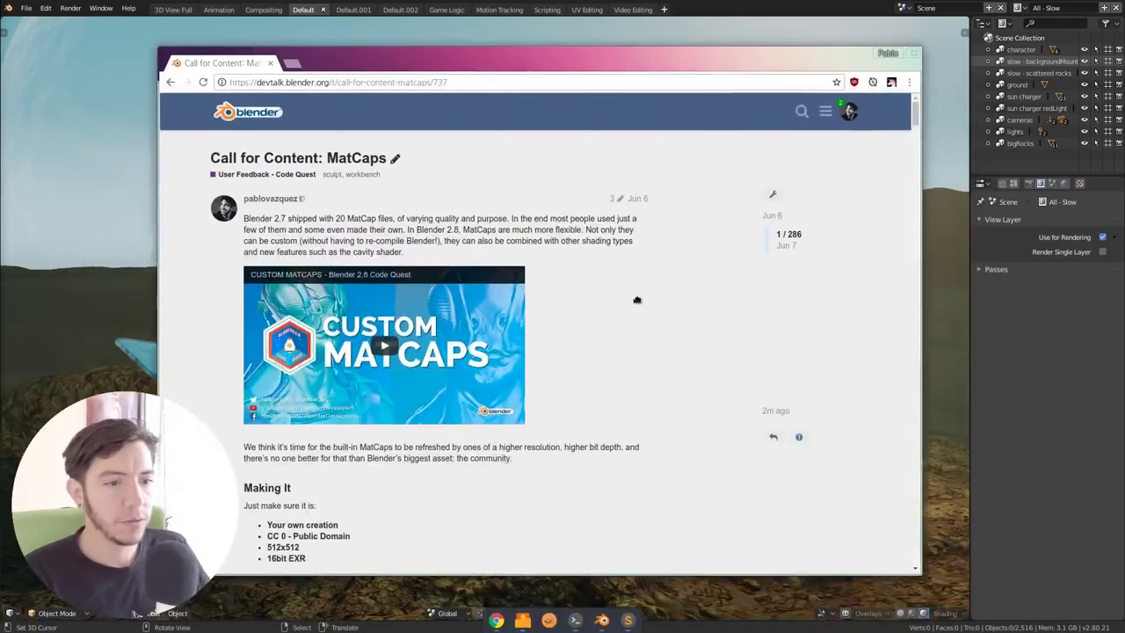
{"action": "right_click_drag", "start_coordinate": [813, 488], "coordinate": [854, 452], "text": "super"}
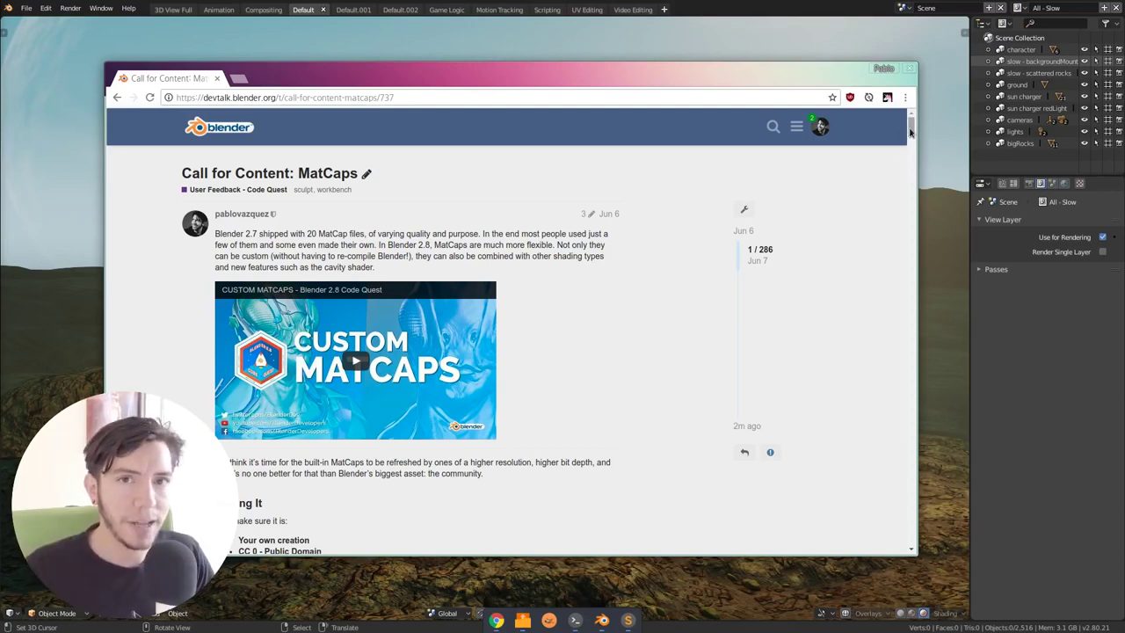
{"action": "left_click_drag", "start_coordinate": [911, 132], "coordinate": [924, 160]}
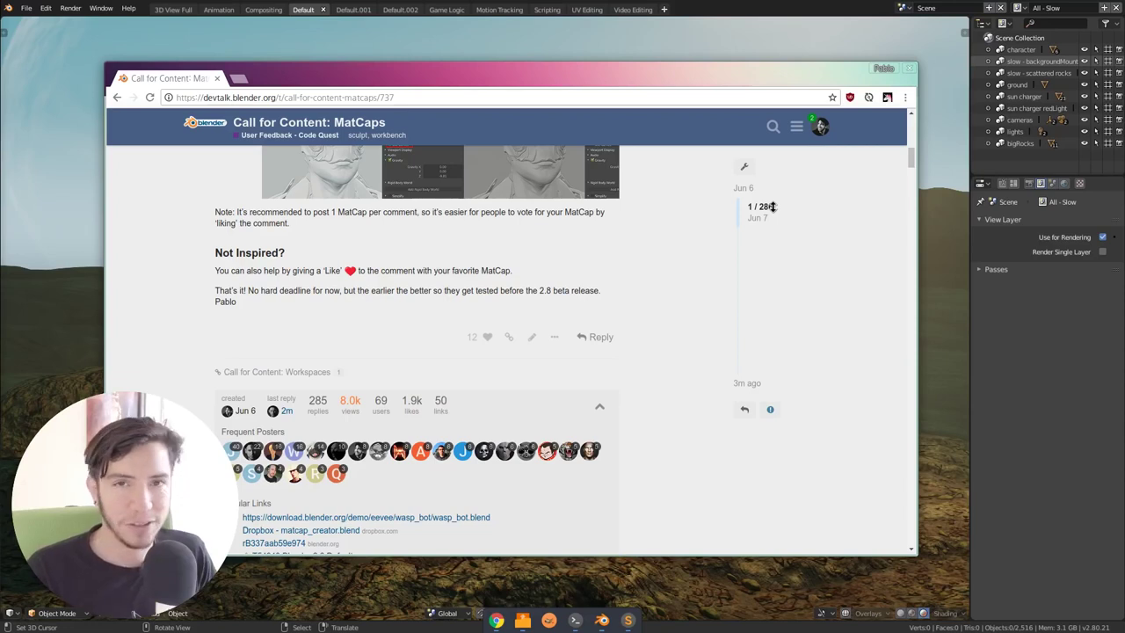
{"action": "left_click_drag", "start_coordinate": [774, 206], "coordinate": [782, 352]}
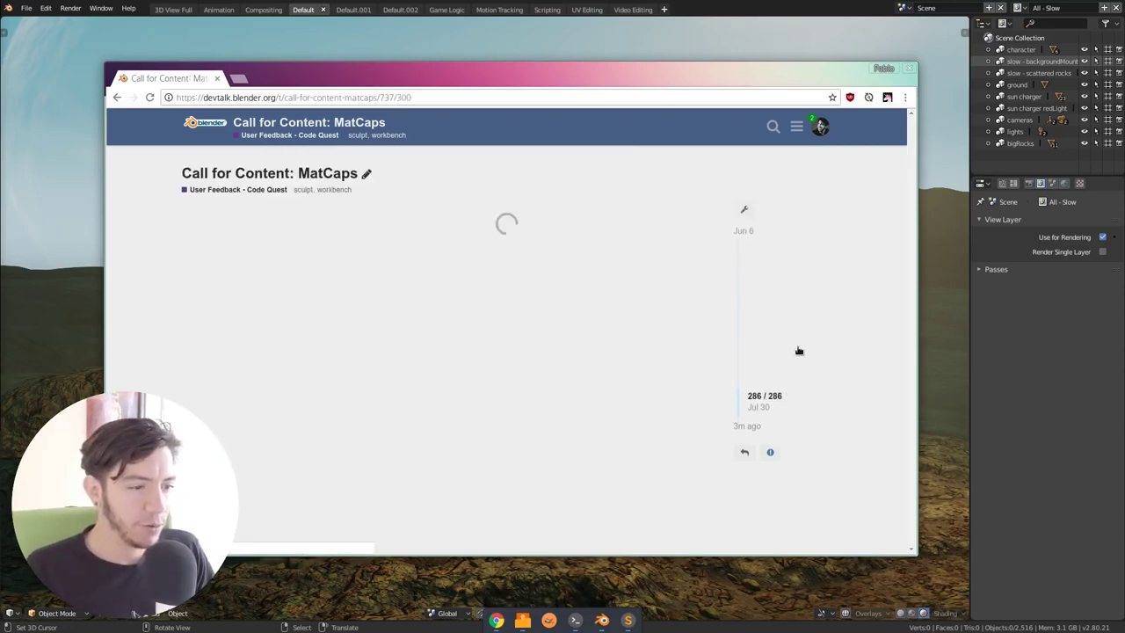
- Look through the newest replies with the car and bust matcap renders, and make the browser window taller
{"action": "scroll", "coordinate": [803, 331], "scroll_direction": "up", "scroll_amount": 10}
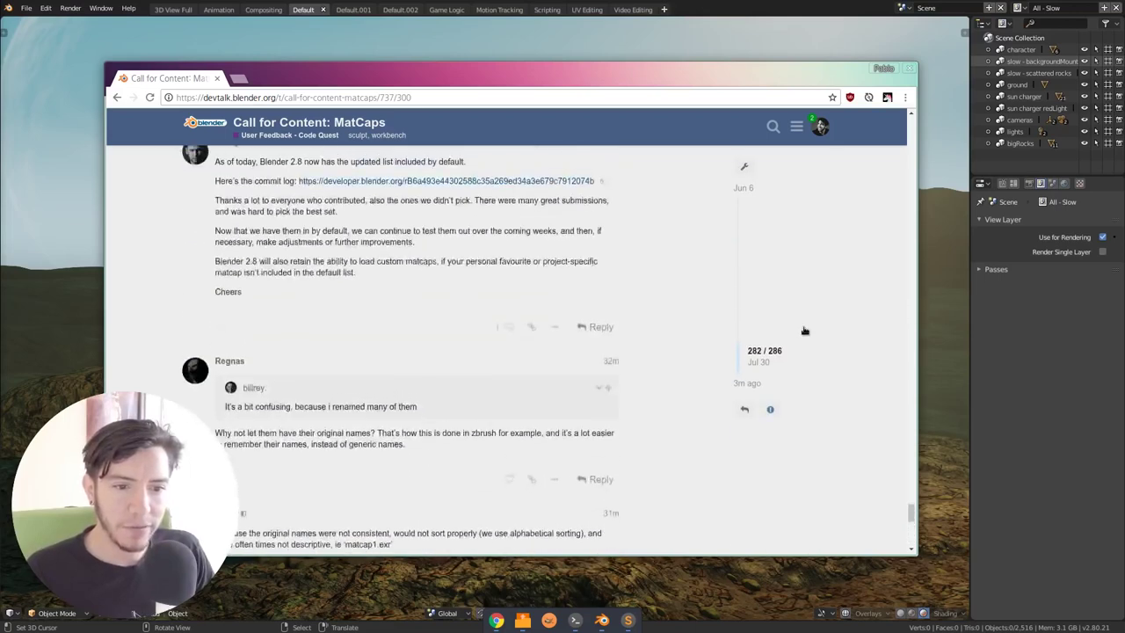
{"action": "scroll", "coordinate": [803, 330], "scroll_direction": "up", "scroll_amount": 10}
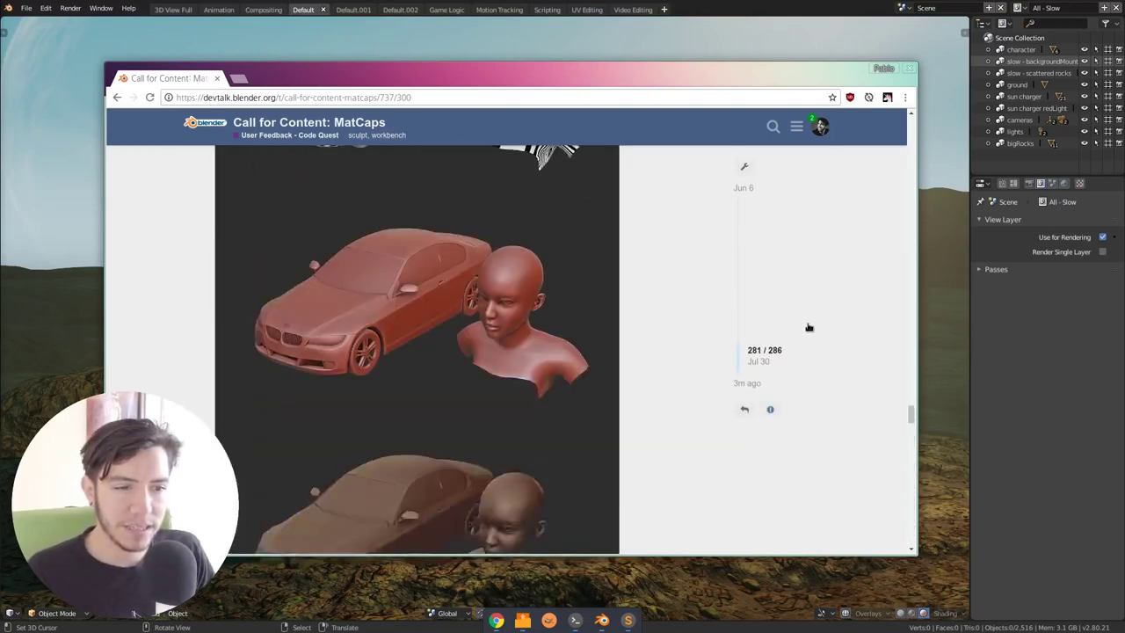
{"action": "scroll", "coordinate": [809, 327], "scroll_direction": "up", "scroll_amount": 1}
{"action": "left_click_drag", "start_coordinate": [732, 72], "coordinate": [733, 47]}
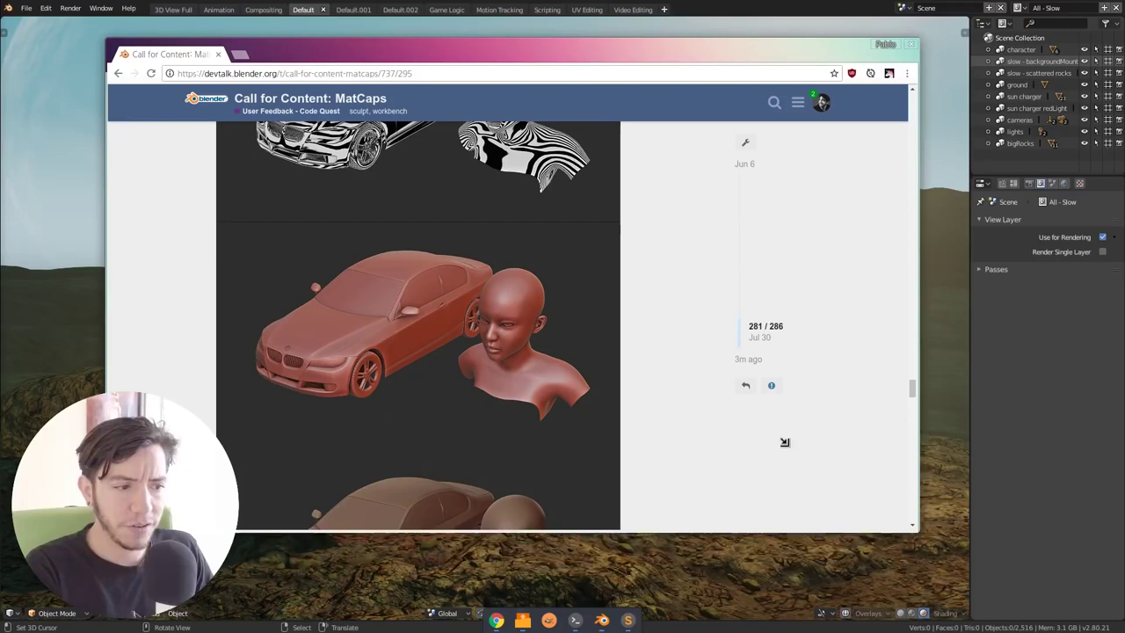
{"action": "right_click_drag", "start_coordinate": [785, 442], "coordinate": [786, 491], "text": "alt"}
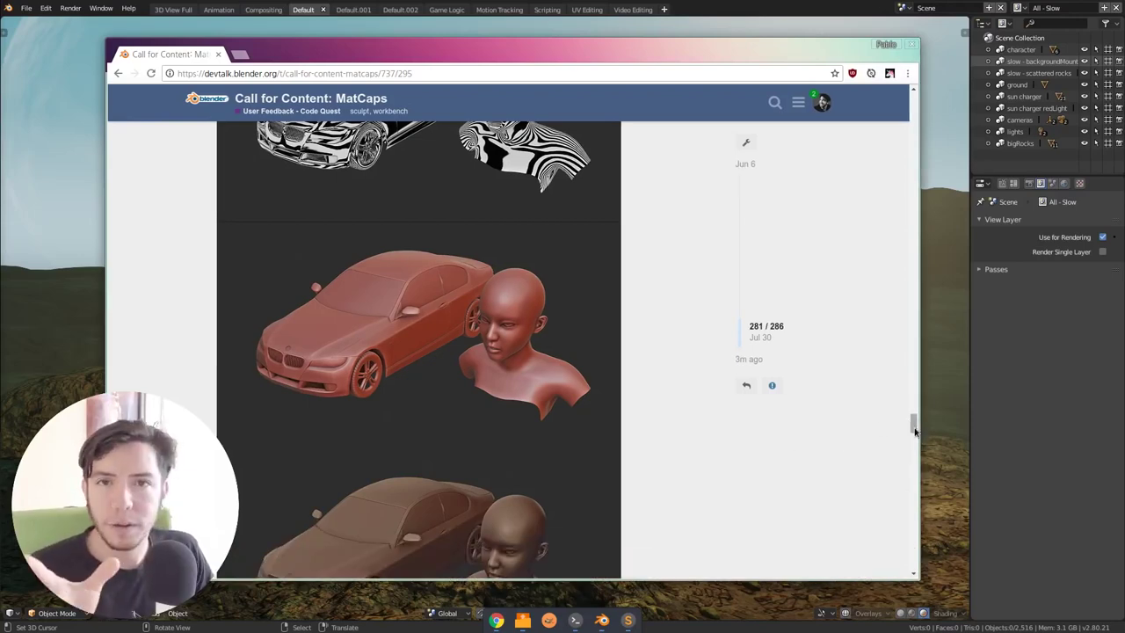
- Examine the matcap overview image and the sculpting test post about Matcap_DefaultWax_dark
{"action": "left_click_drag", "start_coordinate": [914, 431], "coordinate": [912, 324]}
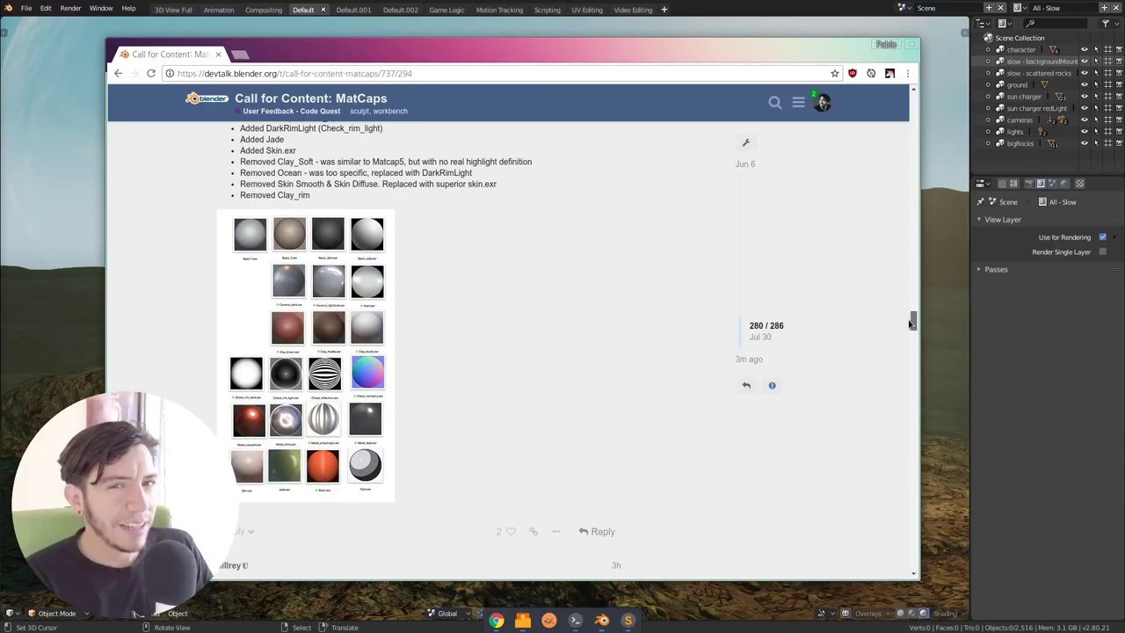
{"action": "left_click_drag", "start_coordinate": [912, 324], "coordinate": [911, 205]}
{"action": "scroll", "coordinate": [628, 214], "scroll_direction": "up", "scroll_amount": 10}
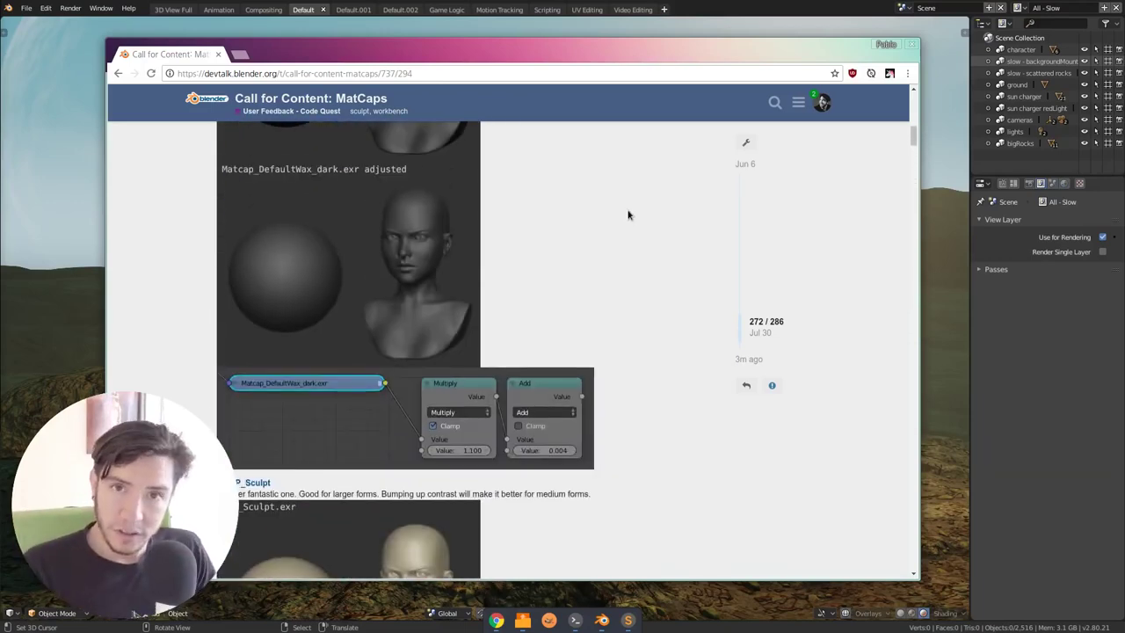
{"action": "scroll", "coordinate": [628, 214], "scroll_direction": "up", "scroll_amount": 8}
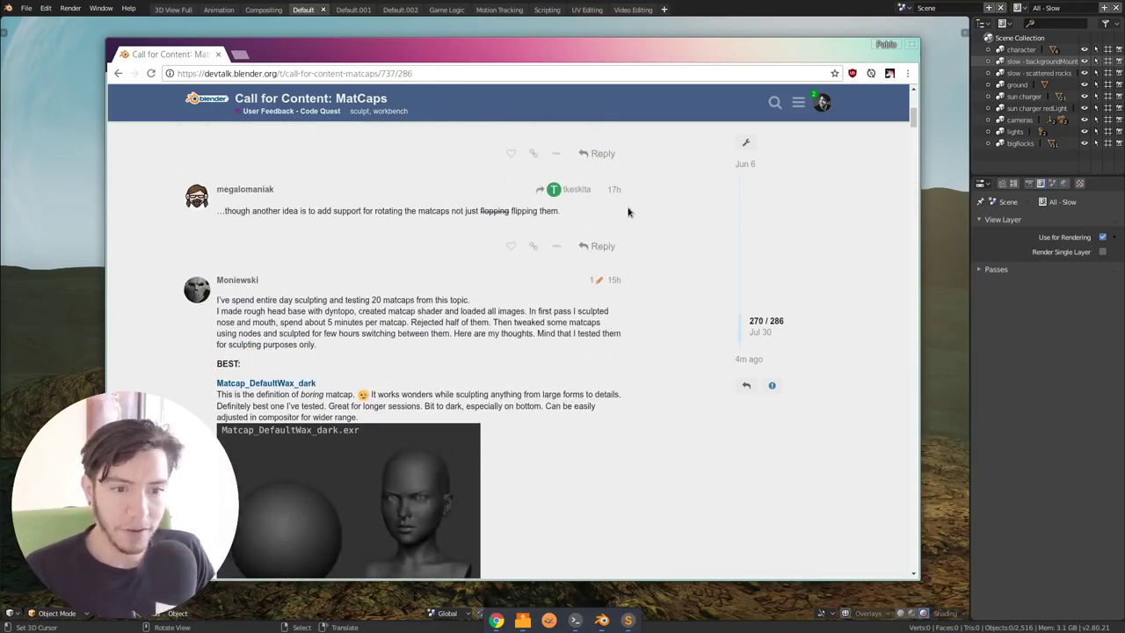
{"action": "scroll", "coordinate": [660, 211], "scroll_direction": "down", "scroll_amount": 3}
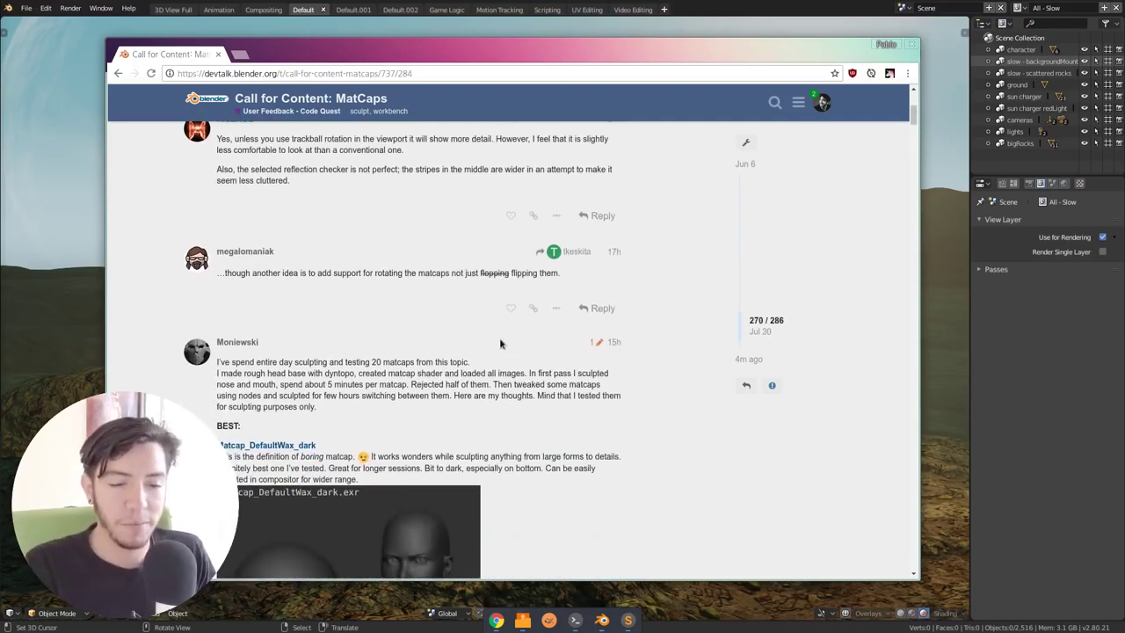
{"action": "scroll", "coordinate": [478, 377], "scroll_direction": "down", "scroll_amount": 5}
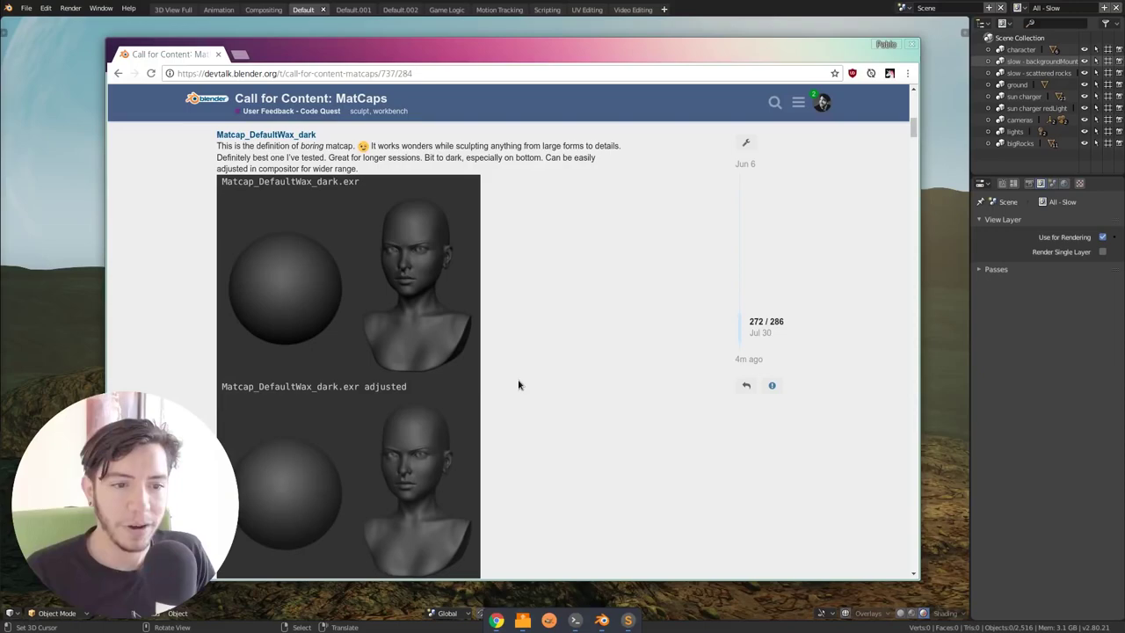
- Read the earlier replies on which matcaps to add or remove, and examine their example renders
{"action": "scroll", "coordinate": [518, 378], "scroll_direction": "up", "scroll_amount": 15}
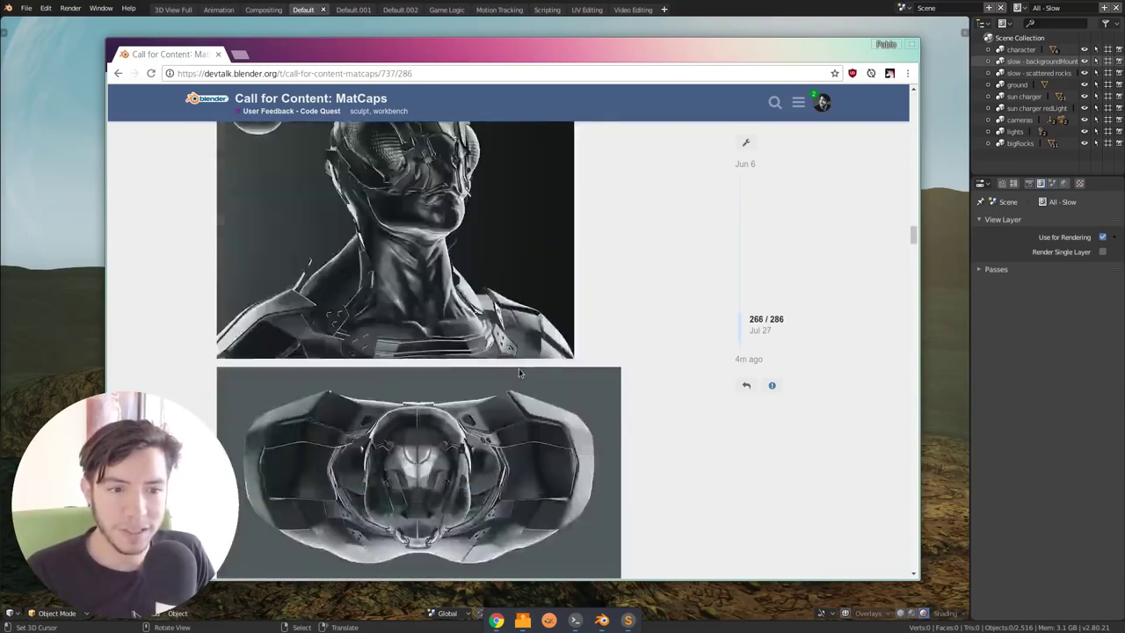
{"action": "scroll", "coordinate": [519, 372], "scroll_direction": "up", "scroll_amount": 10}
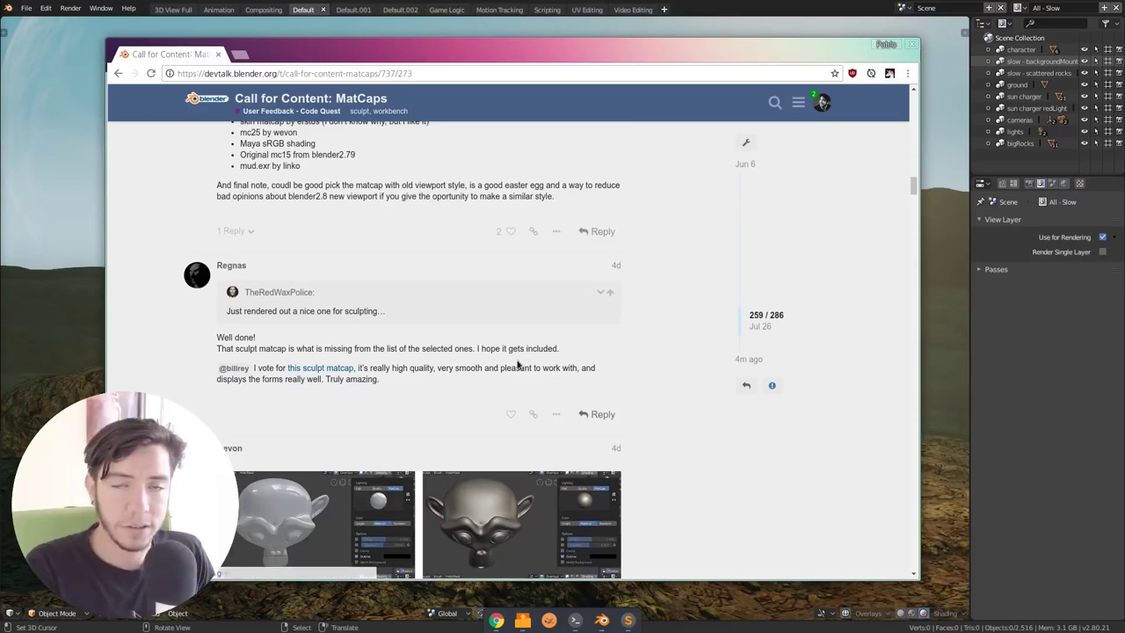
{"action": "scroll", "coordinate": [644, 338], "scroll_direction": "up", "scroll_amount": 3}
{"action": "scroll", "coordinate": [644, 337], "scroll_direction": "up", "scroll_amount": 3}
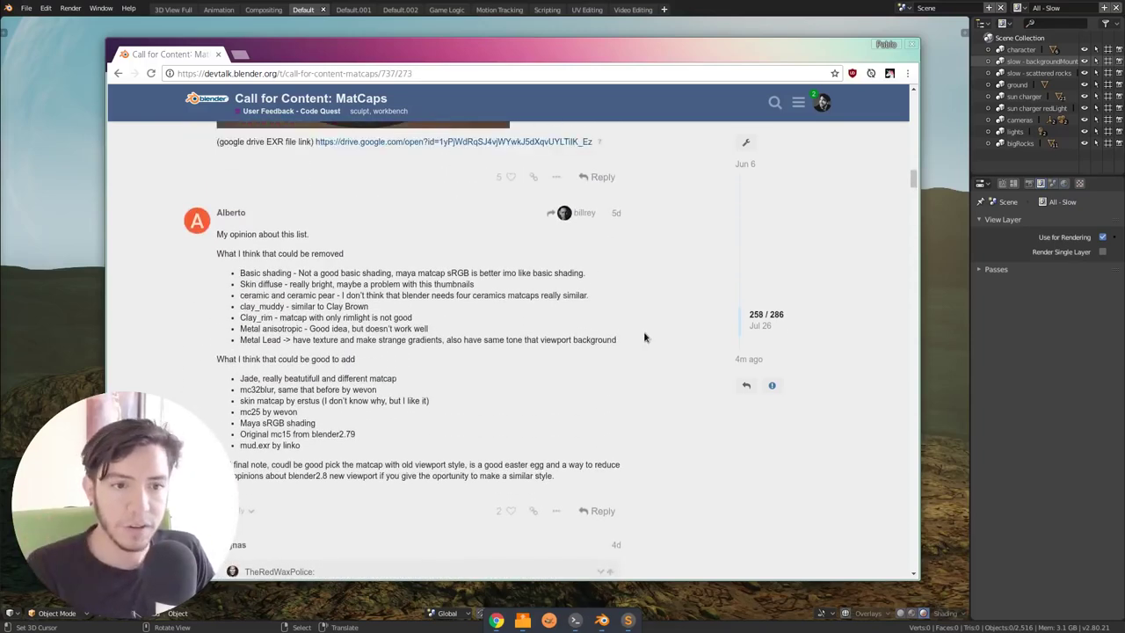
{"action": "scroll", "coordinate": [475, 305], "scroll_direction": "down", "scroll_amount": 5}
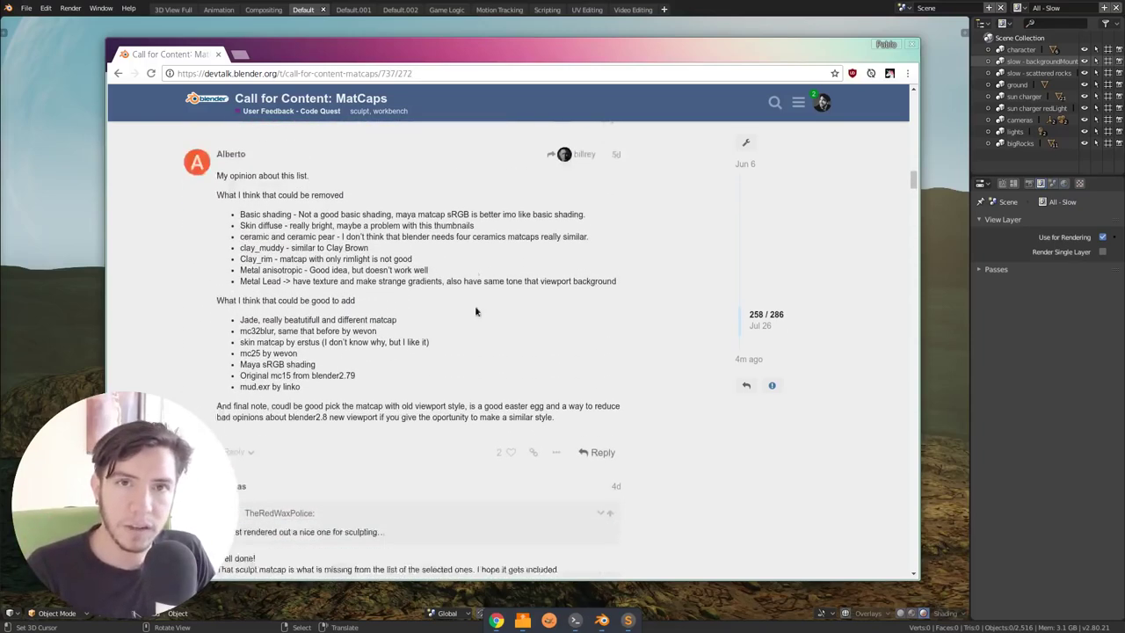
{"action": "scroll", "coordinate": [540, 308], "scroll_direction": "down", "scroll_amount": 20}
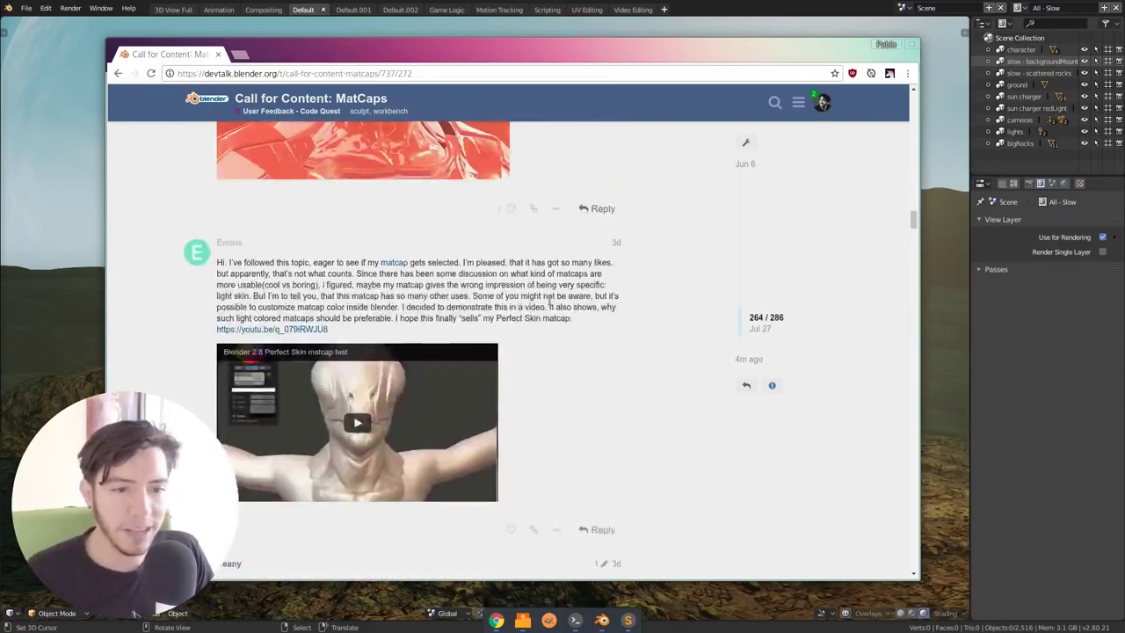
{"action": "scroll", "coordinate": [642, 304], "scroll_direction": "down", "scroll_amount": 20}
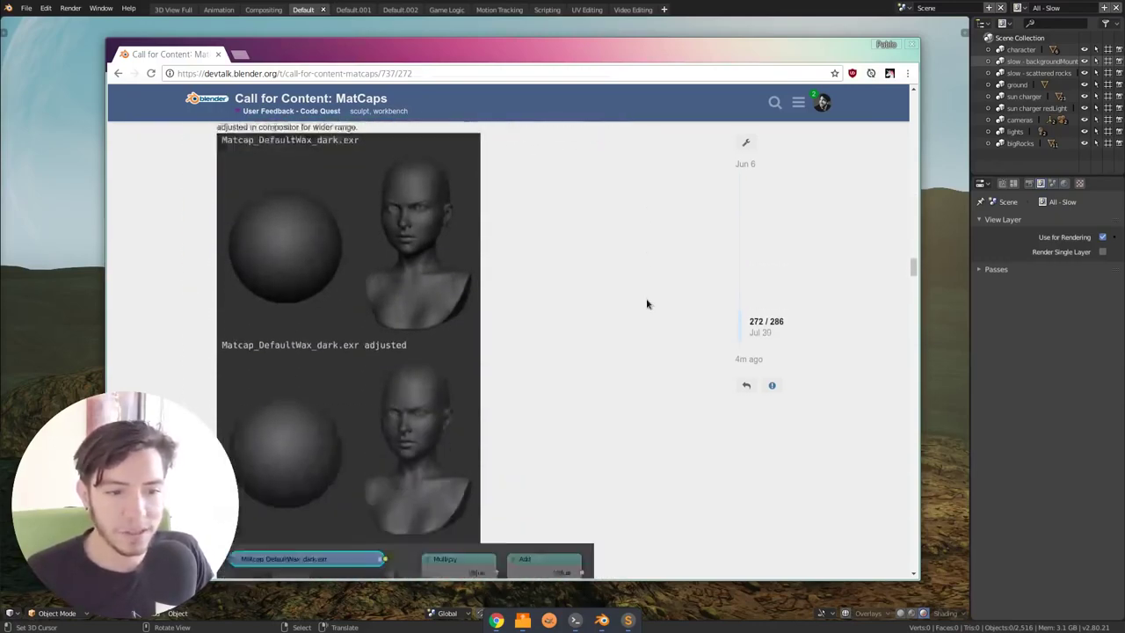
{"action": "scroll", "coordinate": [646, 304], "scroll_direction": "up", "scroll_amount": 5}
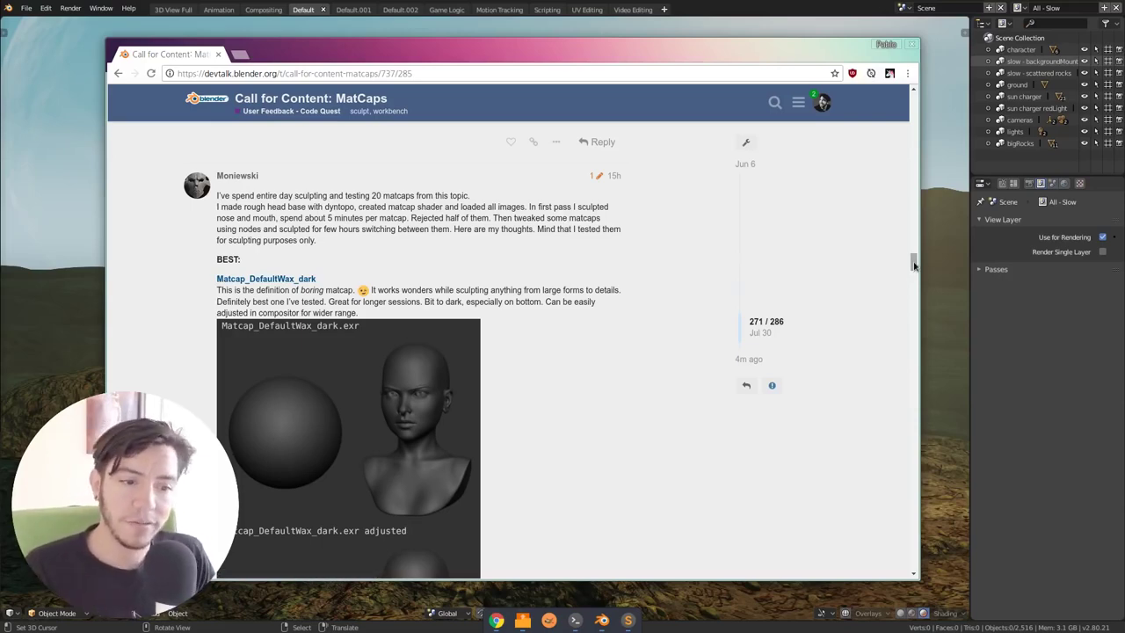
- Review the adjusted Sculpt.exr example and the replies down to the visual example of the 22 matcaps
{"action": "left_click_drag", "start_coordinate": [915, 266], "coordinate": [911, 371]}
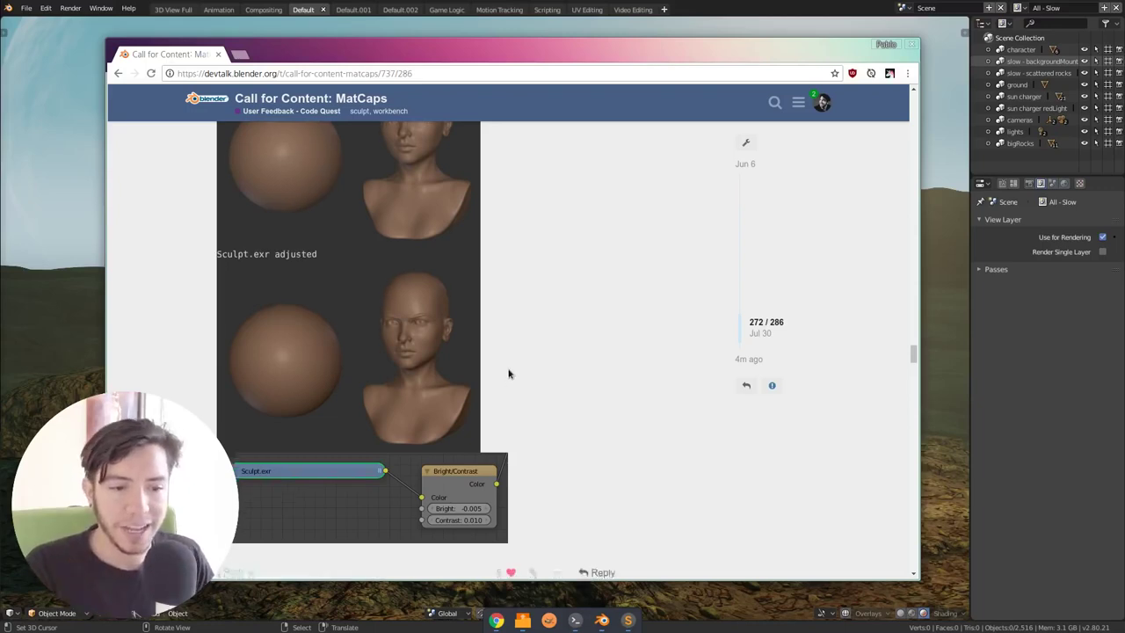
{"action": "scroll", "coordinate": [710, 326], "scroll_direction": "down", "scroll_amount": 5}
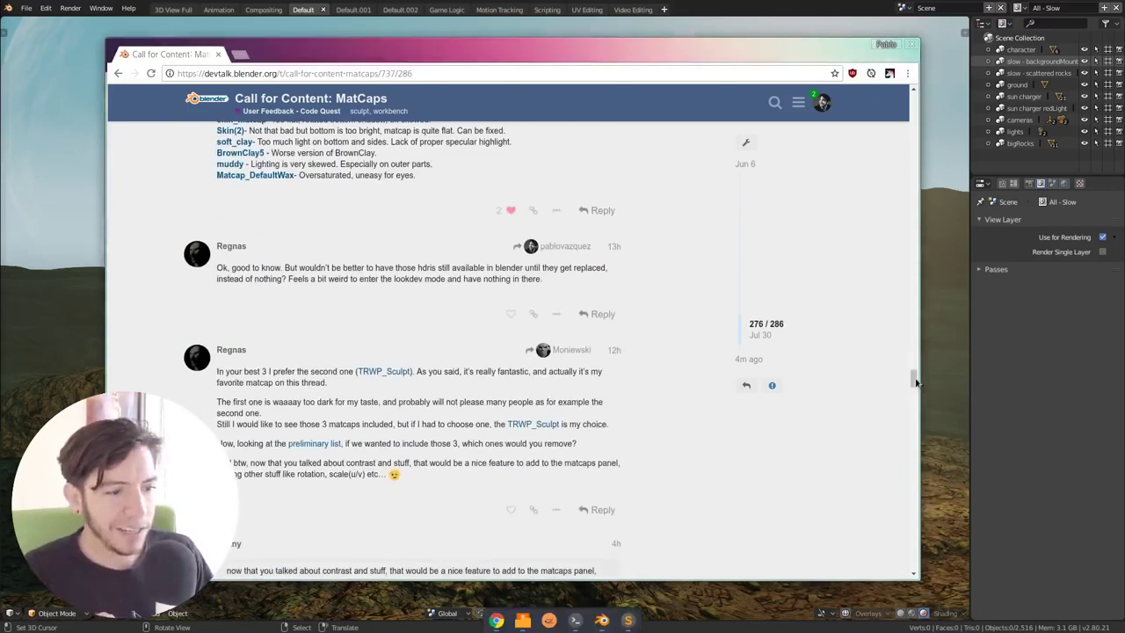
{"action": "left_click_drag", "start_coordinate": [914, 379], "coordinate": [914, 406]}
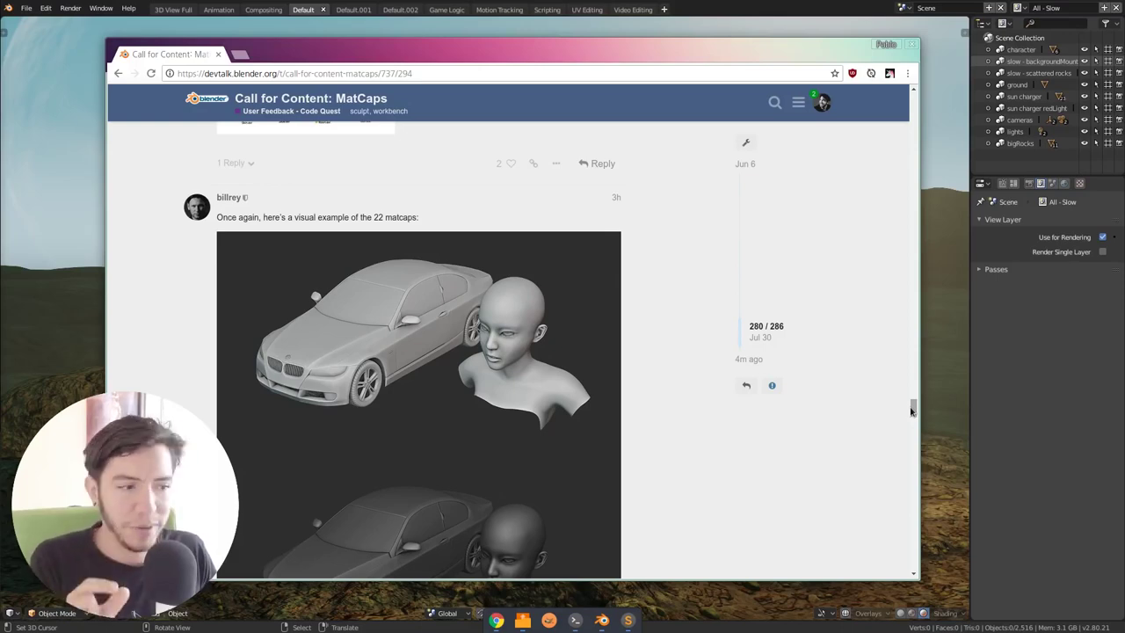
- Return to Blender, switch the viewport to Solid shading and flip the viewport header to the top
{"action": "left_click", "coordinate": [1043, 396]}
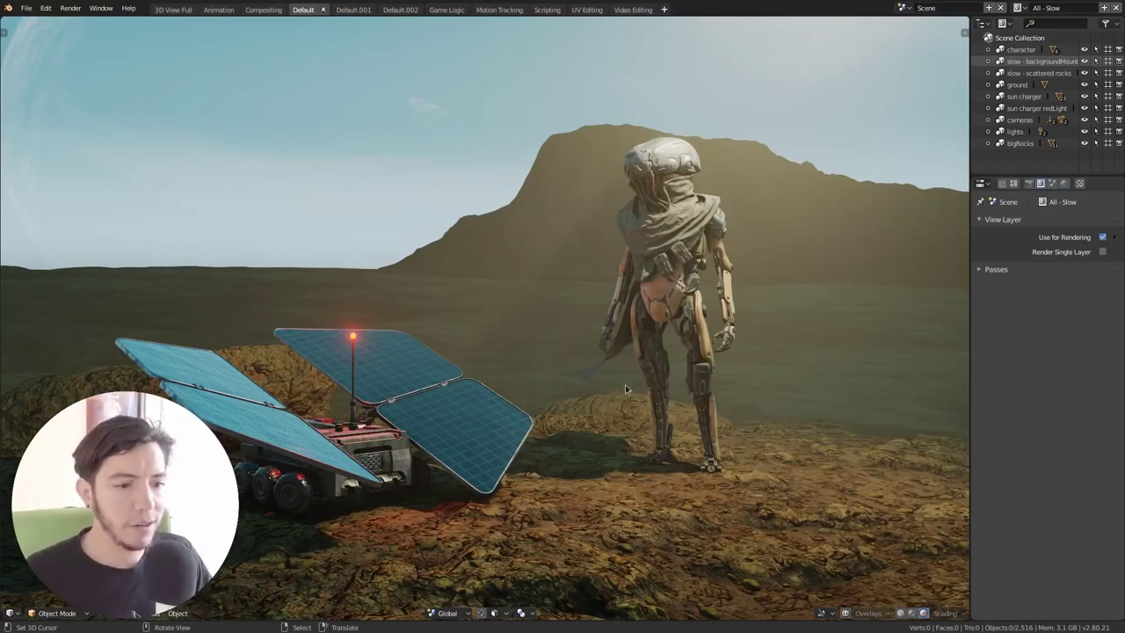
{"action": "middle_click_drag", "start_coordinate": [625, 384], "coordinate": [700, 436]}
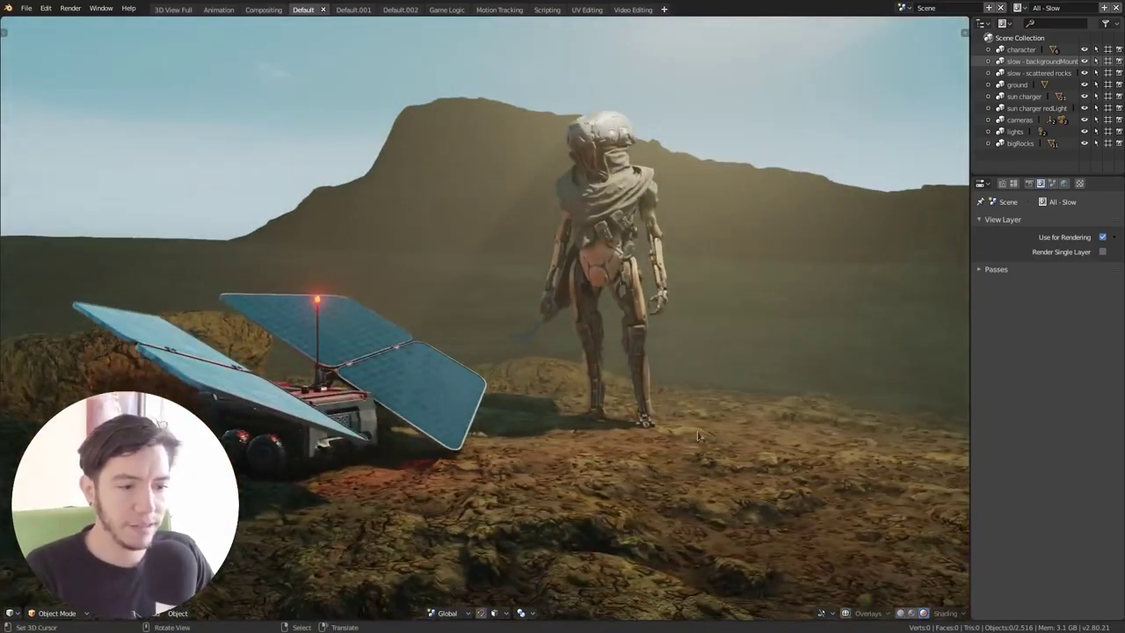
{"action": "left_click", "coordinate": [899, 614]}
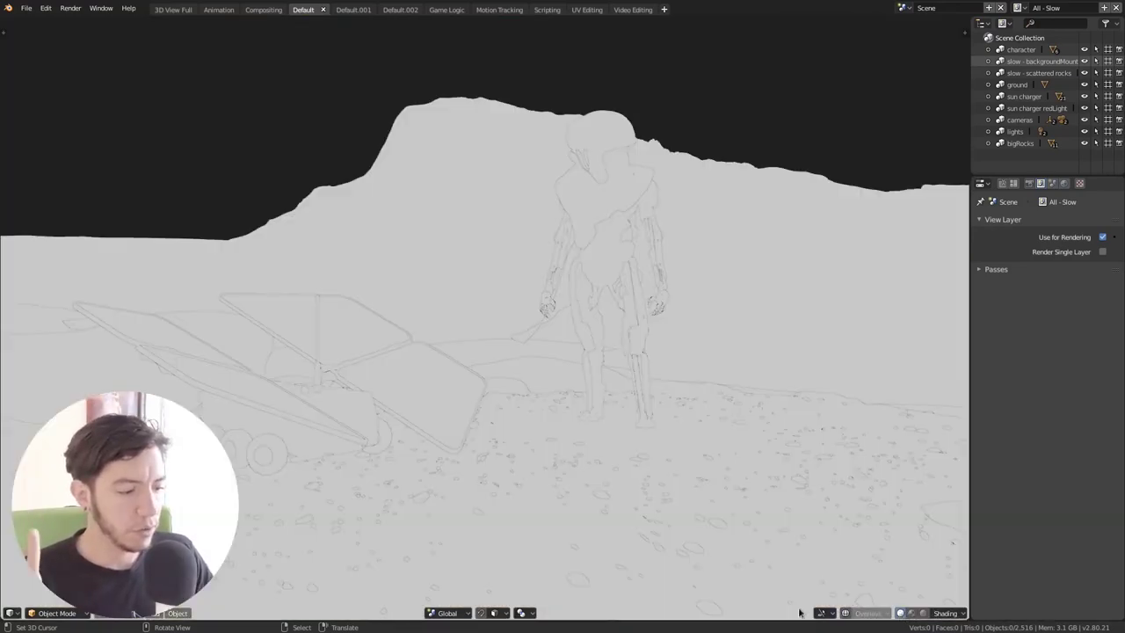
{"action": "right_click", "coordinate": [772, 617]}
{"action": "left_click", "coordinate": [754, 593]}
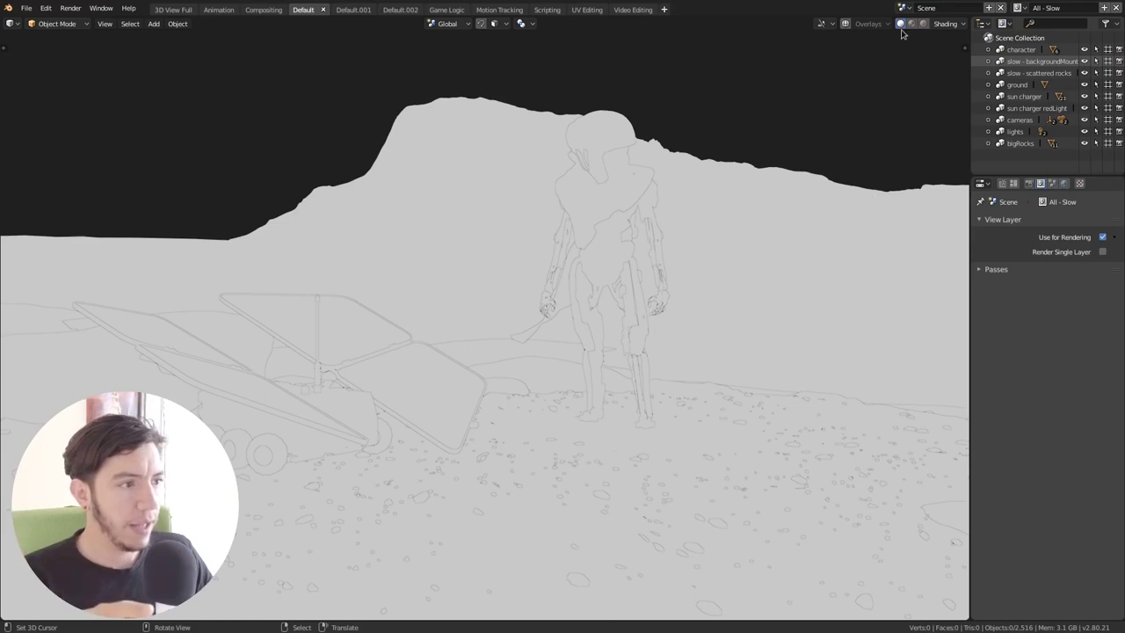
- Set the solid shading lighting to Studio and choose a brighter studio light for the scene
{"action": "left_click", "coordinate": [945, 23]}
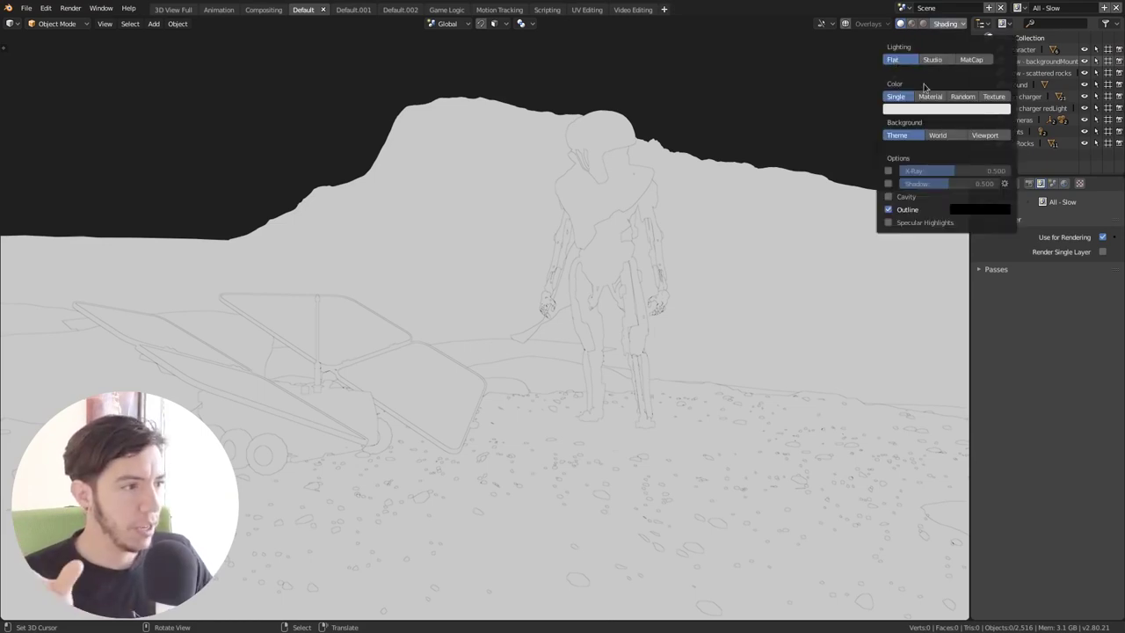
{"action": "left_click", "coordinate": [932, 60]}
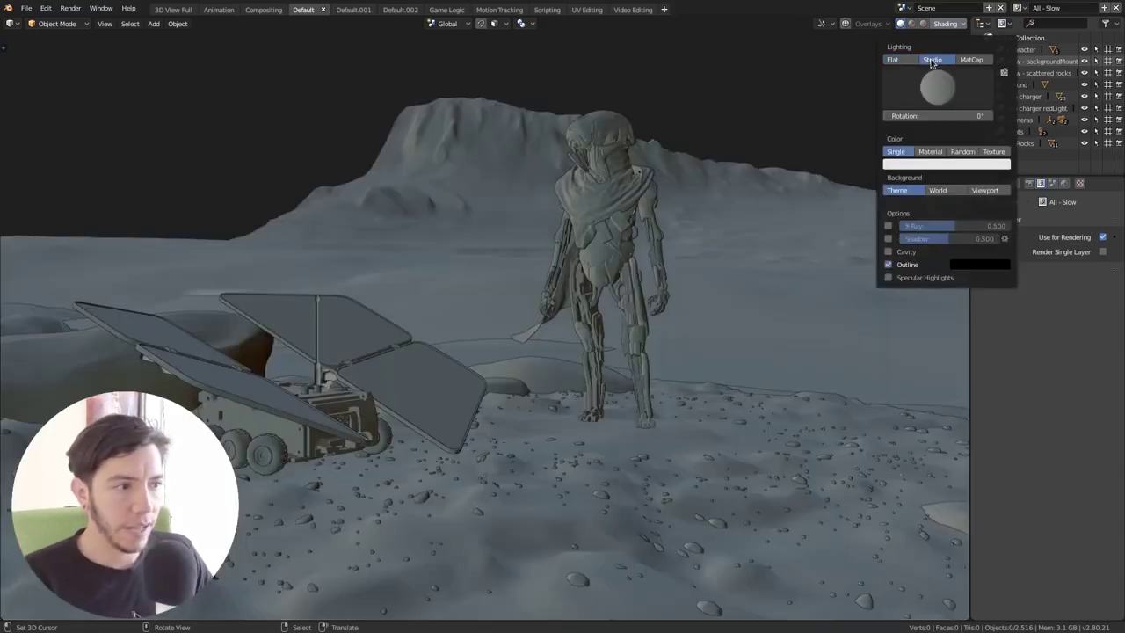
{"action": "left_click", "coordinate": [938, 86]}
{"action": "left_click", "coordinate": [767, 123]}
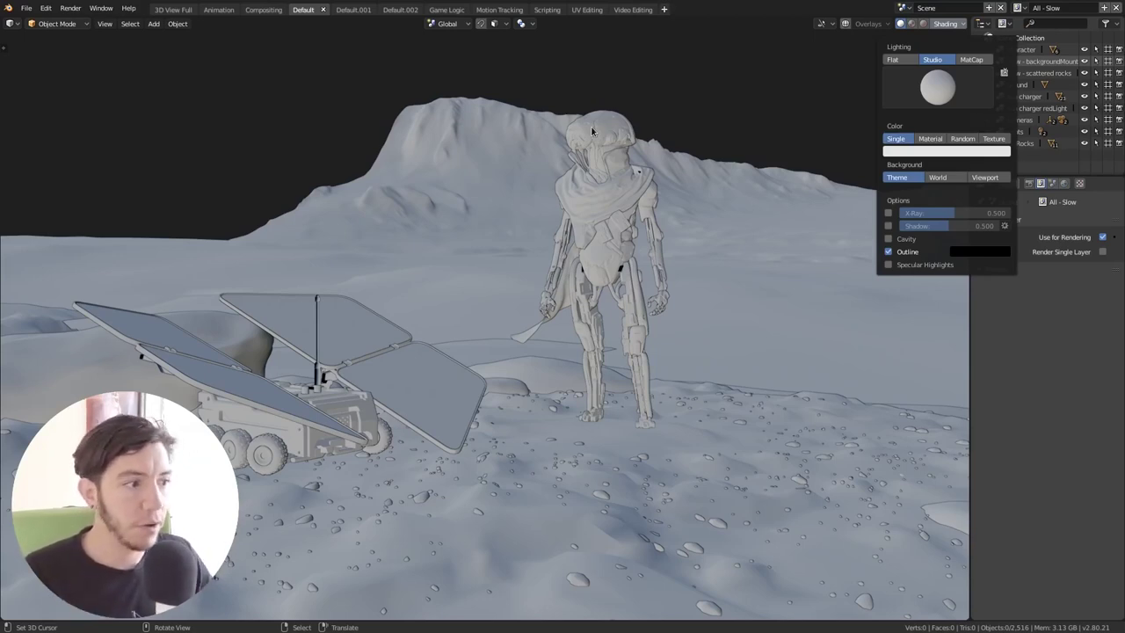
- Switch the solid shading lighting to MatCap and browse the available matcaps
{"action": "left_click", "coordinate": [971, 60]}
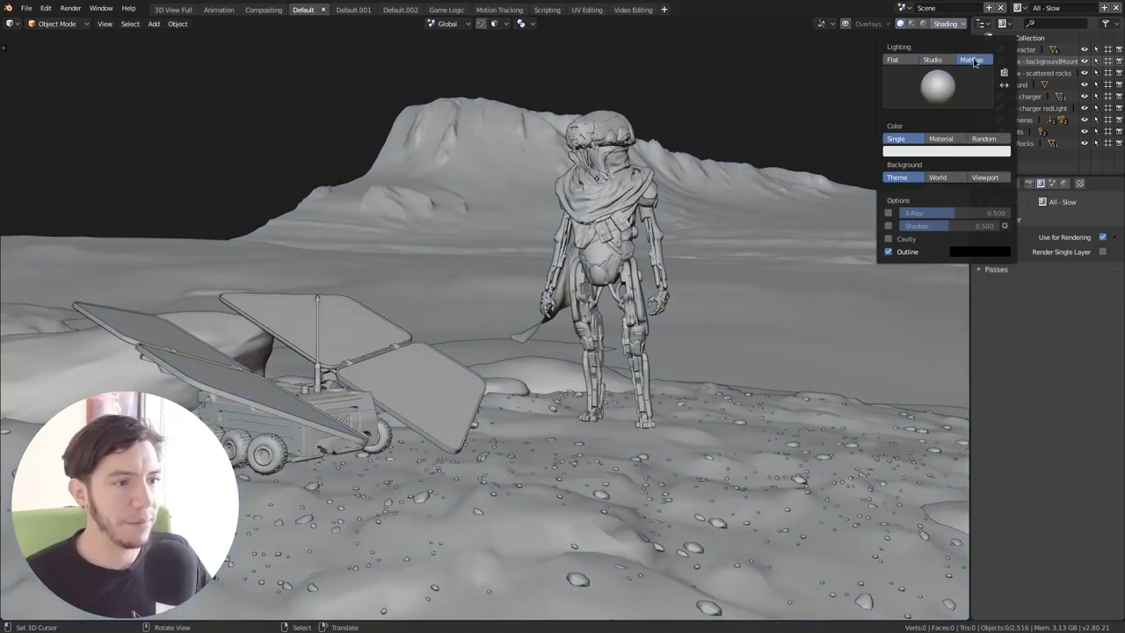
{"action": "left_click", "coordinate": [984, 95]}
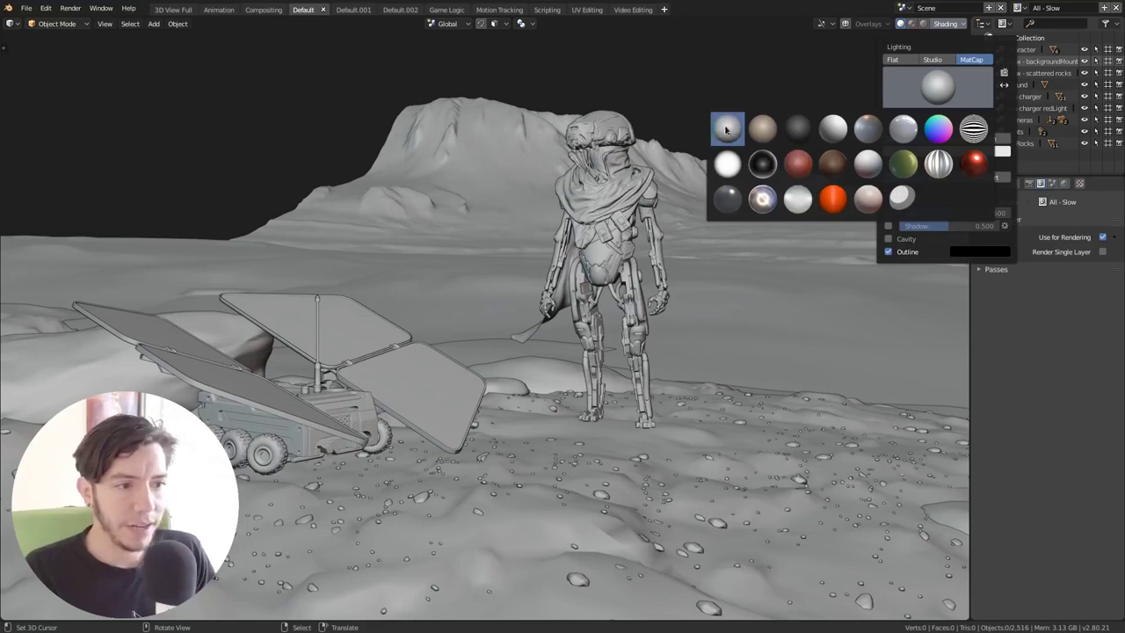
{"action": "left_click", "coordinate": [886, 96]}
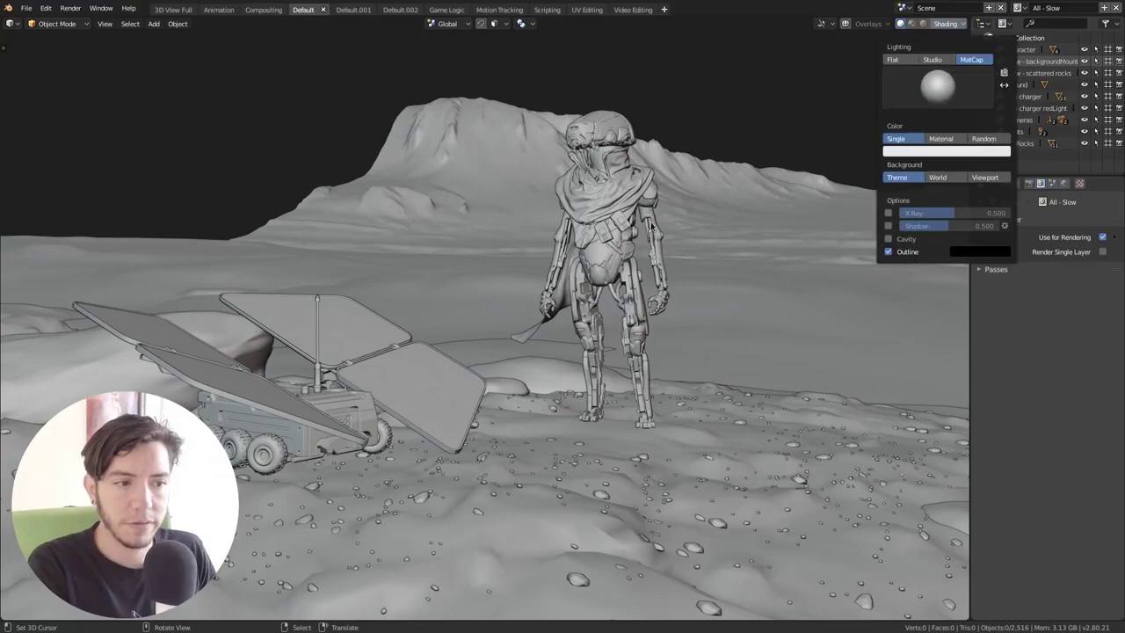
- Frame the robot's head and cape up close and set the single shading color to a warm tan
{"action": "middle_click_drag", "start_coordinate": [598, 259], "coordinate": [562, 298]}
{"action": "mouse_move", "coordinate": [647, 202]}
{"action": "middle_mouse_down", "text": "shift"}
{"action": "mouse_move", "coordinate": [643, 259]}
{"action": "mouse_move", "coordinate": [612, 260]}
{"action": "mouse_move", "coordinate": [686, 219]}
{"action": "middle_mouse_up", "text": "shift"}
{"action": "scroll", "coordinate": [643, 260], "scroll_direction": "up", "scroll_amount": 3}
{"action": "scroll", "coordinate": [642, 260], "scroll_direction": "up", "scroll_amount": 6}
{"action": "left_click", "coordinate": [962, 24]}
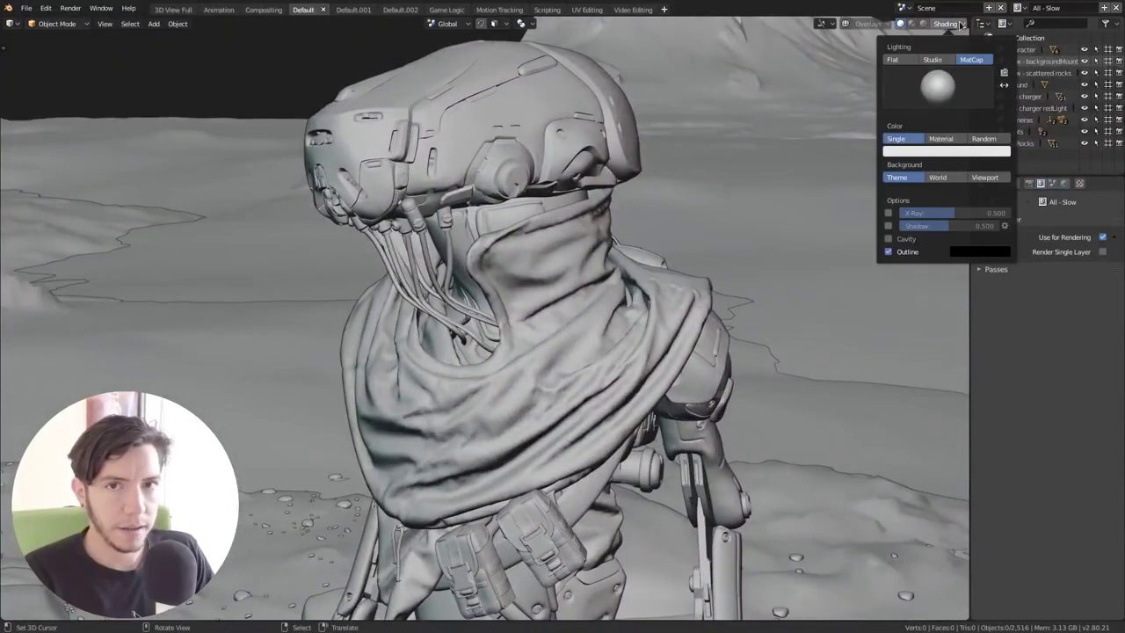
{"action": "left_click", "coordinate": [920, 84]}
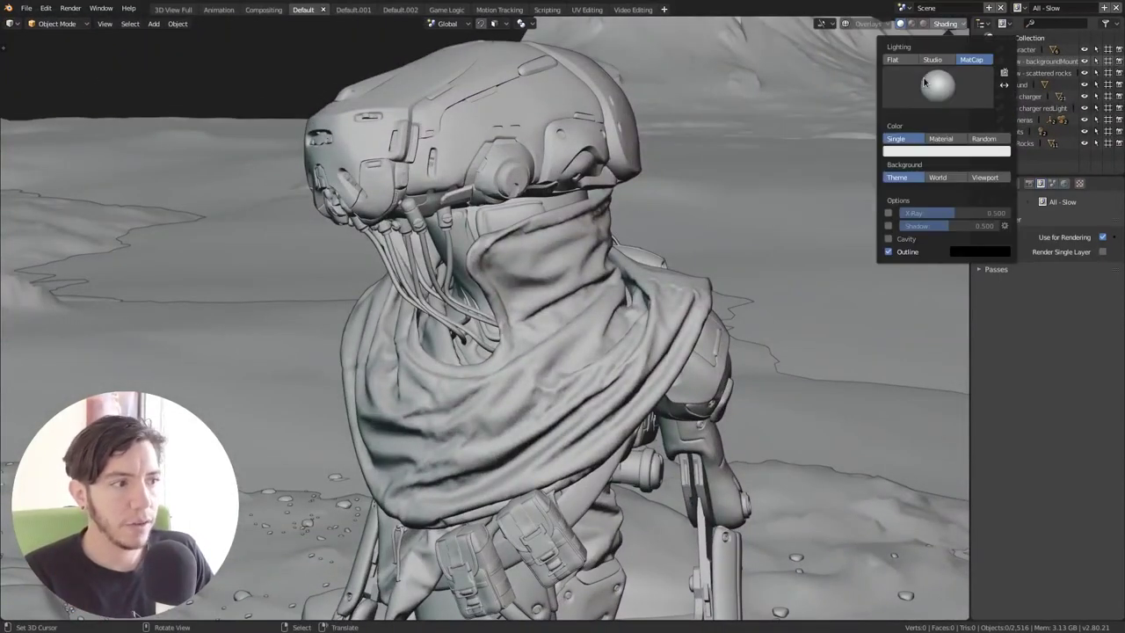
{"action": "left_click", "coordinate": [914, 153]}
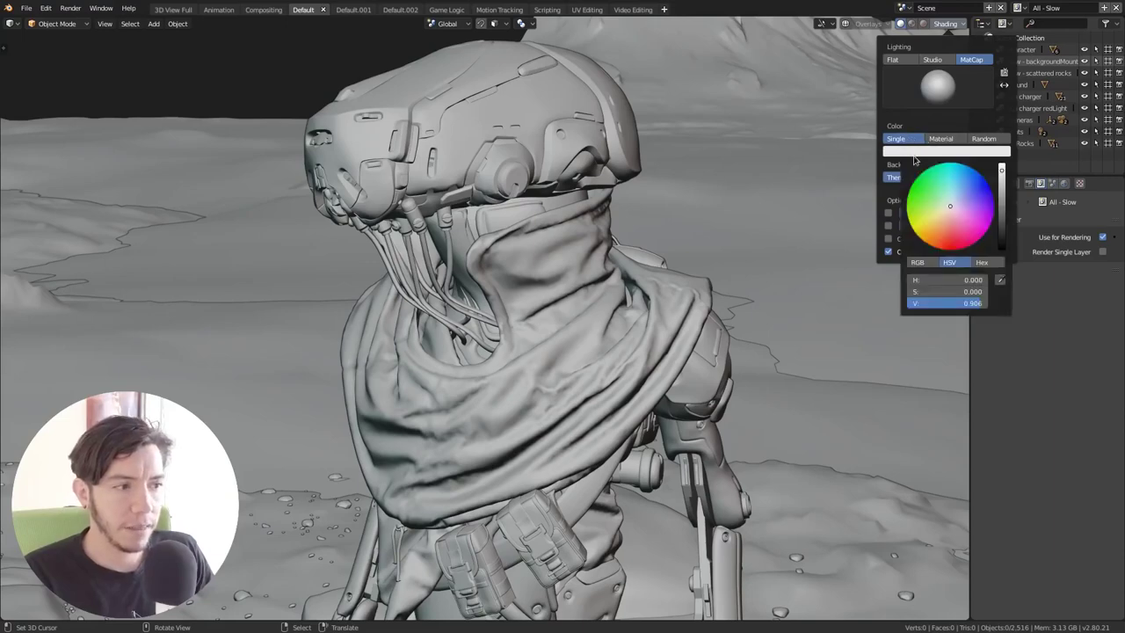
{"action": "mouse_move", "coordinate": [950, 206]}
{"action": "left_mouse_down"}
{"action": "mouse_move", "coordinate": [963, 230]}
{"action": "mouse_move", "coordinate": [951, 234]}
{"action": "mouse_move", "coordinate": [945, 220]}
{"action": "left_mouse_up"}
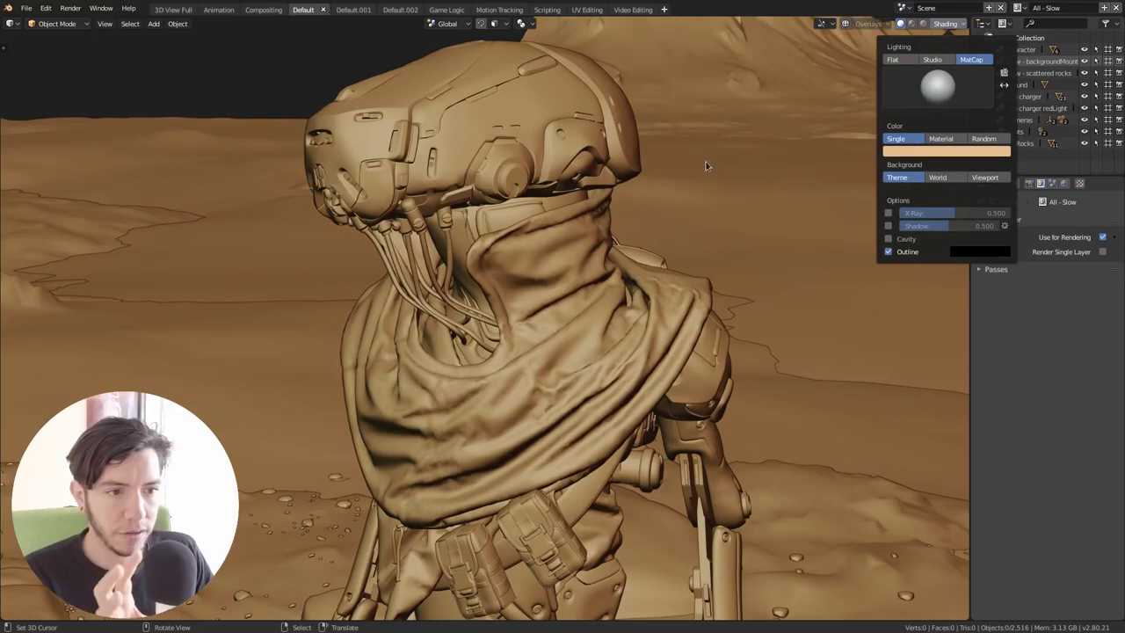
- Switch the solid shading color to Material and set the cape material robot_B_SHA's viewport diffuse color to pink
{"action": "left_click", "coordinate": [954, 141]}
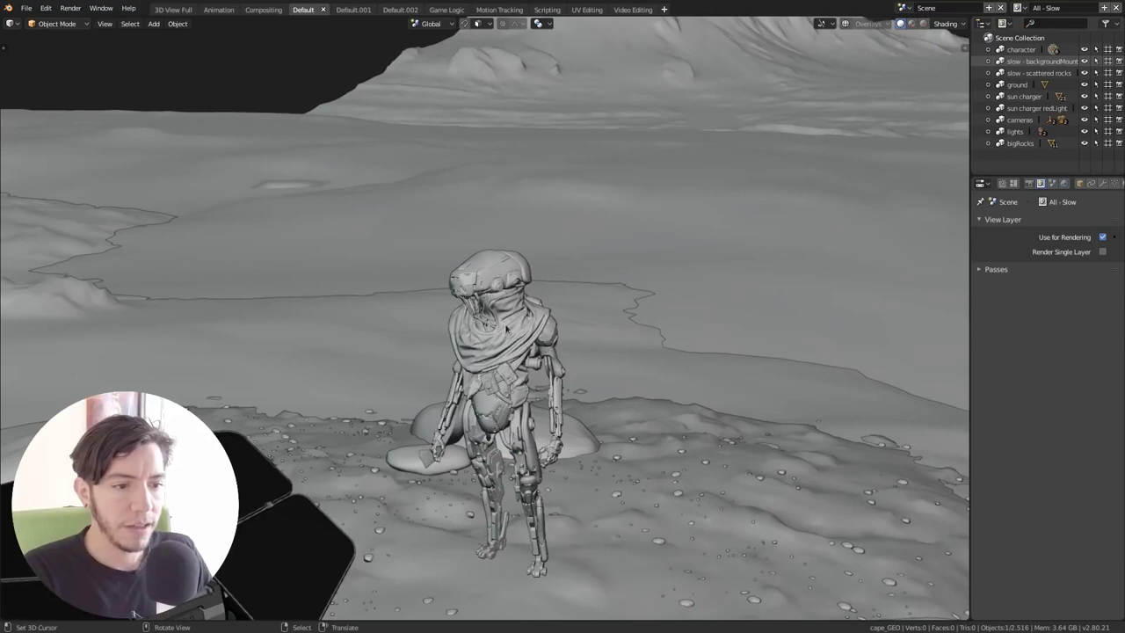
{"action": "middle_click_drag", "start_coordinate": [507, 329], "coordinate": [650, 339]}
{"action": "left_click", "coordinate": [1082, 183]}
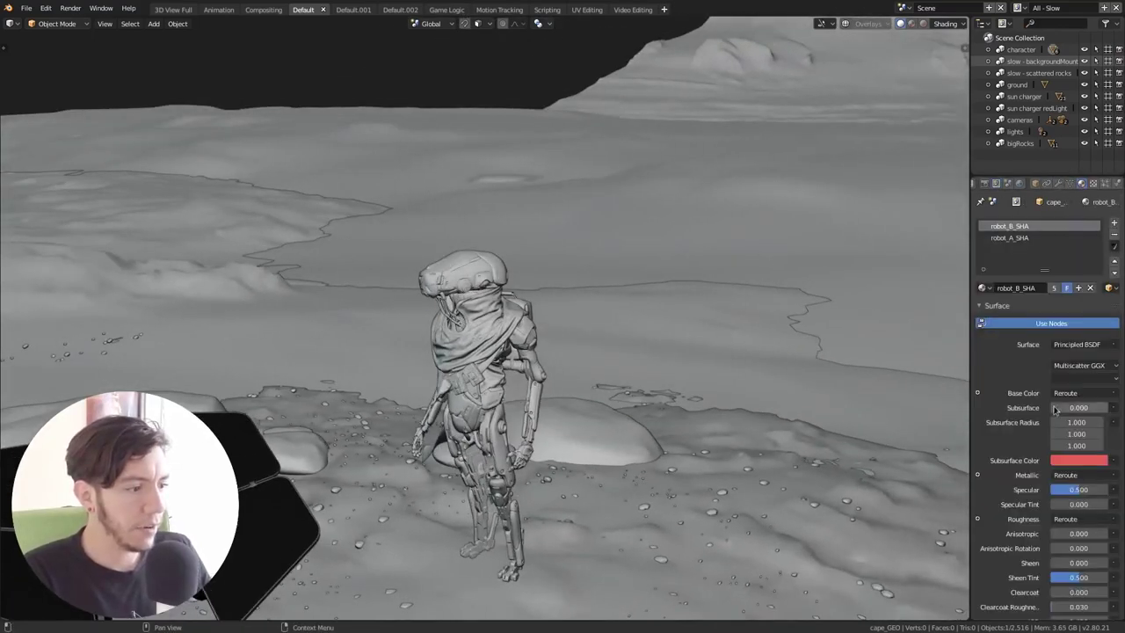
{"action": "scroll", "coordinate": [1018, 457], "scroll_direction": "down", "scroll_amount": 5}
{"action": "left_click", "coordinate": [1020, 514], "text": "ctrl"}
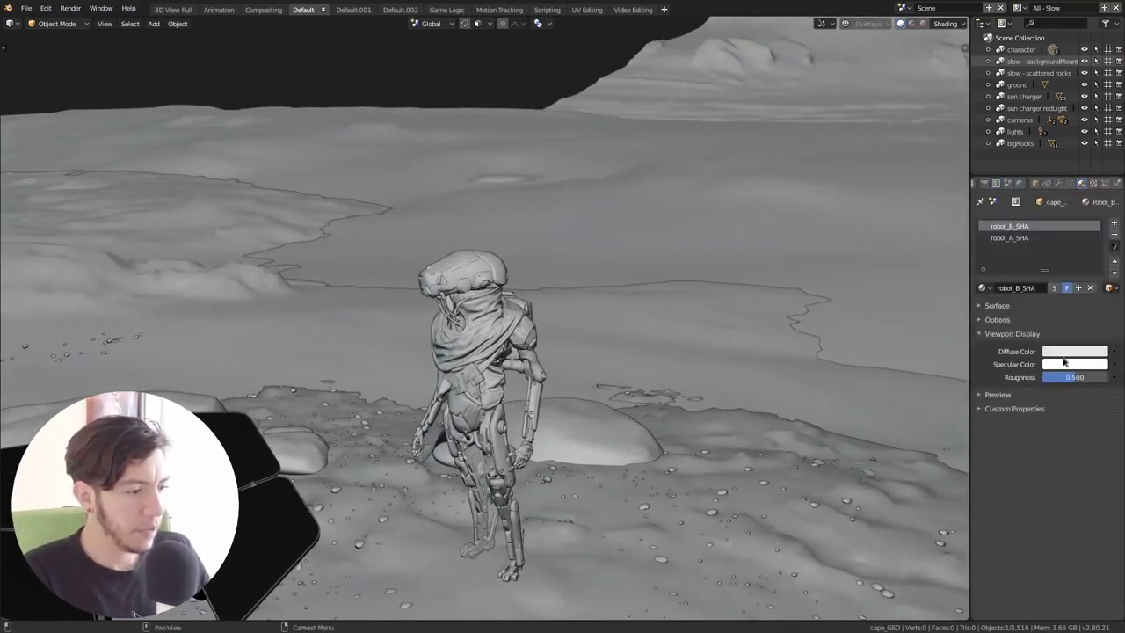
{"action": "left_click", "coordinate": [1077, 350]}
{"action": "left_click", "coordinate": [1054, 260]}
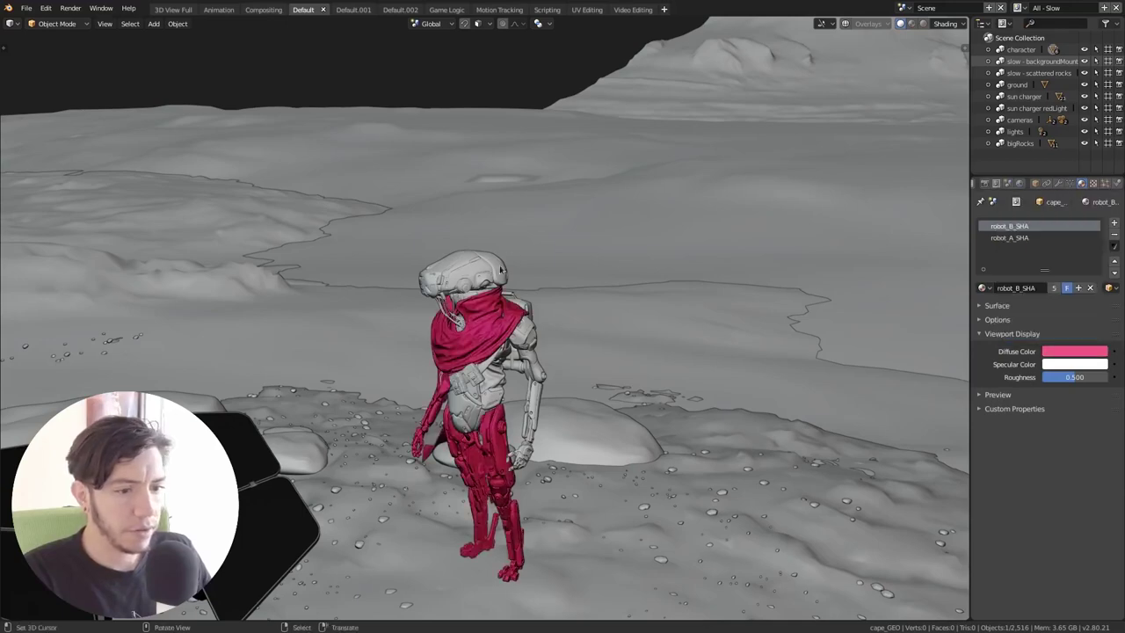
- Set the viewport diffuse color of the robot body's material robot_A_SHA to light blue and frame the head and cape
{"action": "left_click", "coordinate": [477, 274]}
{"action": "left_click", "coordinate": [1079, 350]}
{"action": "left_click_drag", "start_coordinate": [1074, 223], "coordinate": [1063, 218]}
{"action": "scroll", "coordinate": [522, 292], "scroll_direction": "up", "scroll_amount": 7}
{"action": "middle_click_drag", "start_coordinate": [521, 293], "coordinate": [773, 171]}
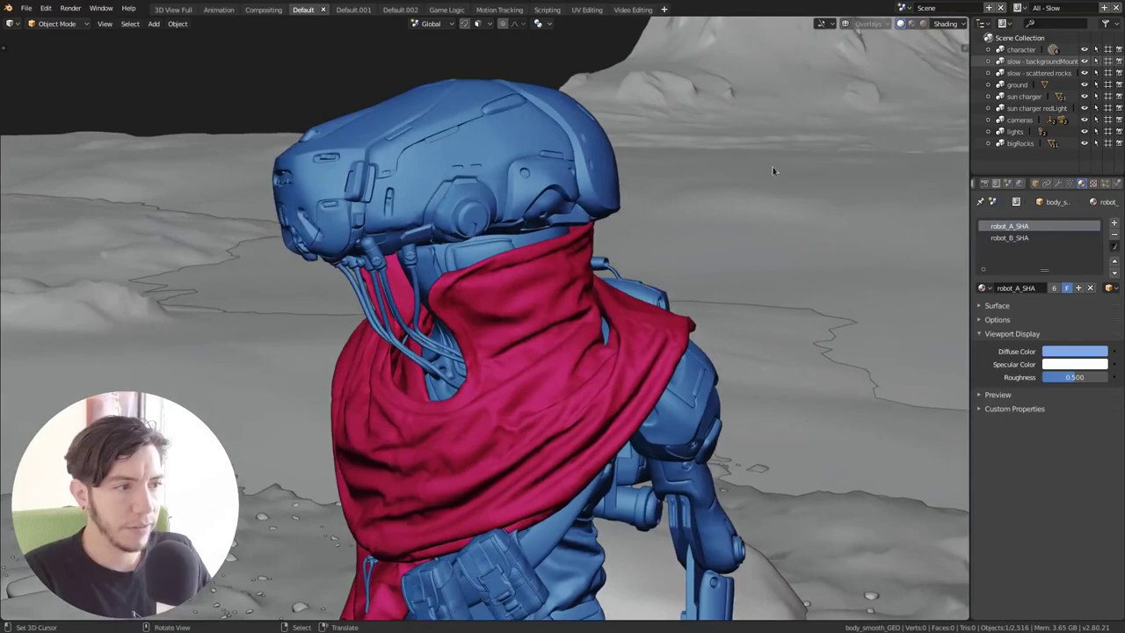
- Set the solid shading color to Random and examine the robot's head and cape up close
{"action": "left_click", "coordinate": [950, 24]}
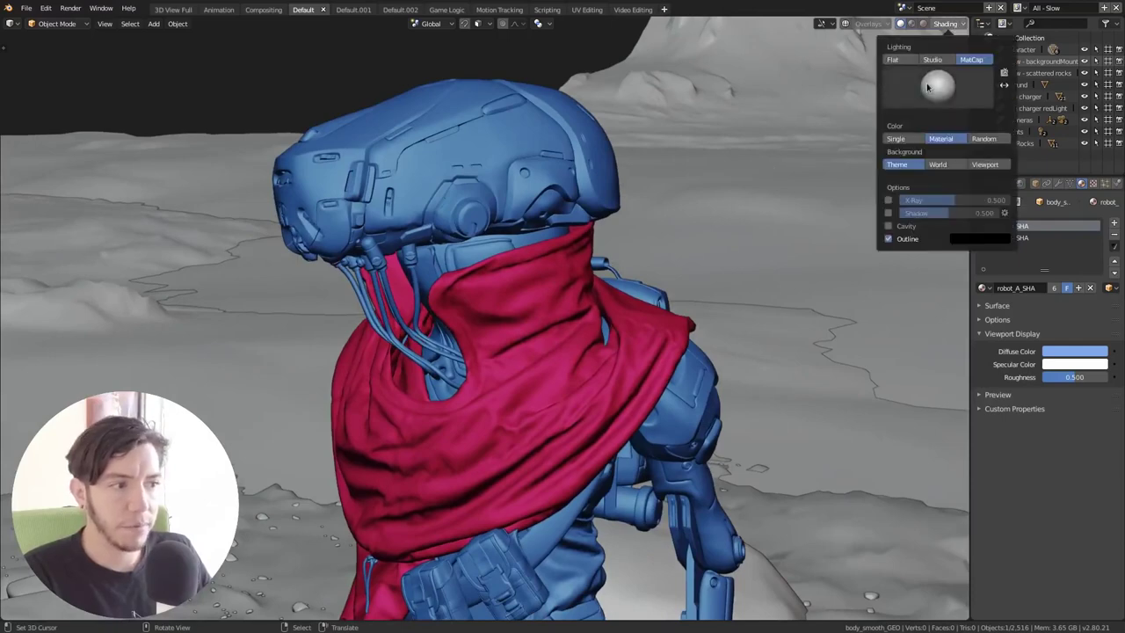
{"action": "left_click", "coordinate": [984, 138]}
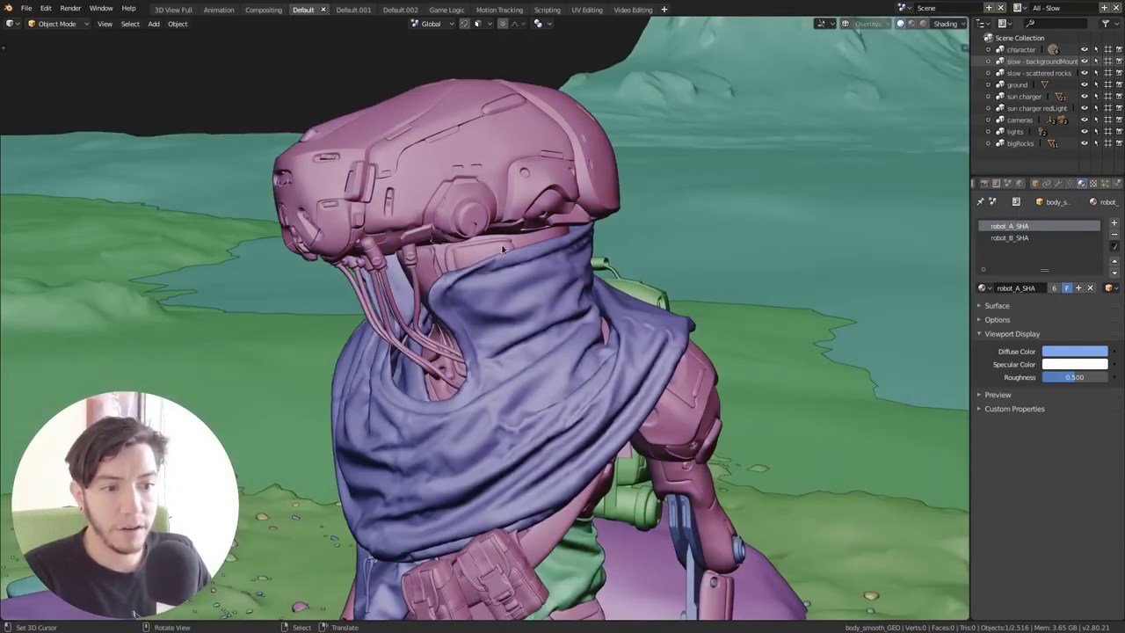
{"action": "scroll", "coordinate": [503, 249], "scroll_direction": "down", "scroll_amount": 6}
{"action": "middle_click_drag", "start_coordinate": [608, 326], "coordinate": [547, 355]}
{"action": "scroll", "coordinate": [543, 350], "scroll_direction": "up", "scroll_amount": 7}
{"action": "middle_click_drag", "start_coordinate": [520, 167], "coordinate": [572, 326], "text": "shift"}
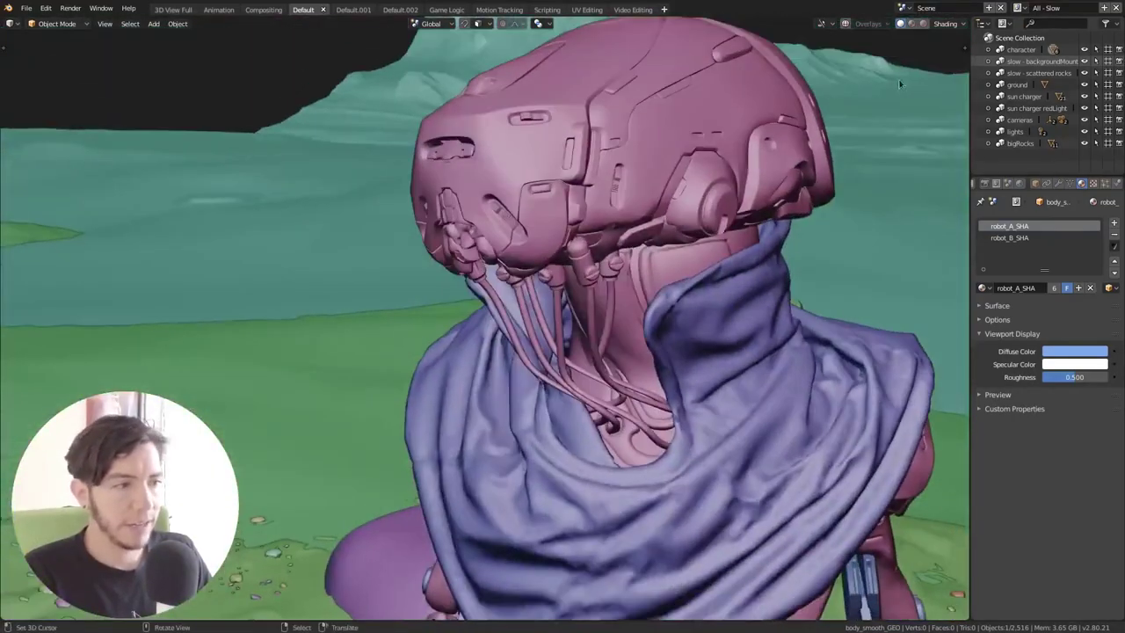
- Change the matcap to the warm beige clay one
{"action": "left_click", "coordinate": [955, 25]}
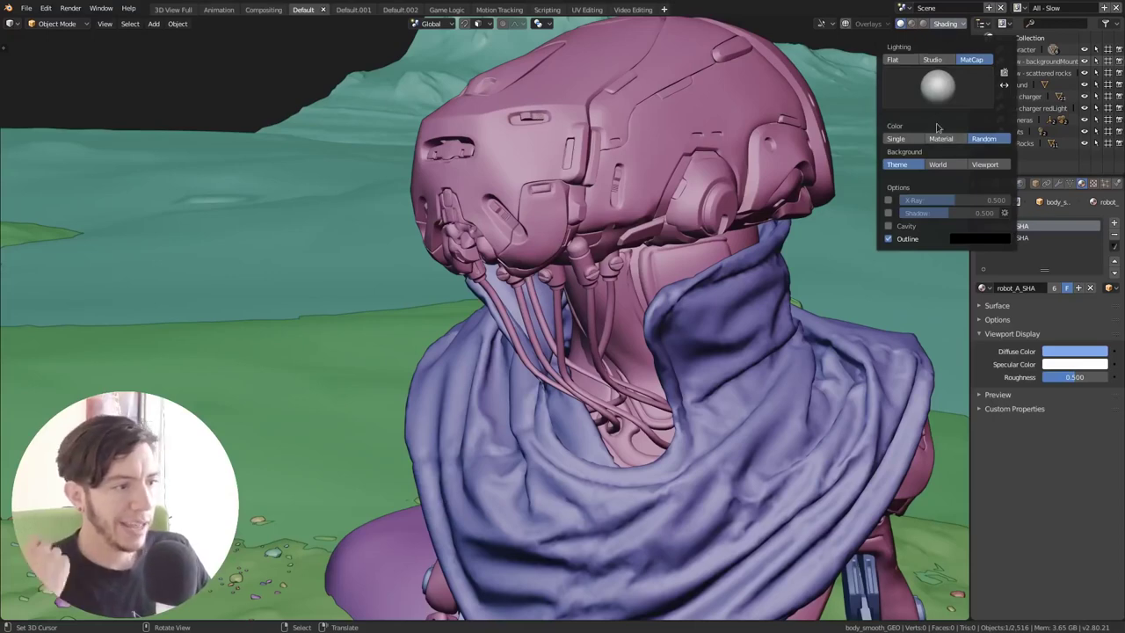
{"action": "left_click", "coordinate": [937, 86]}
{"action": "left_click", "coordinate": [771, 126]}
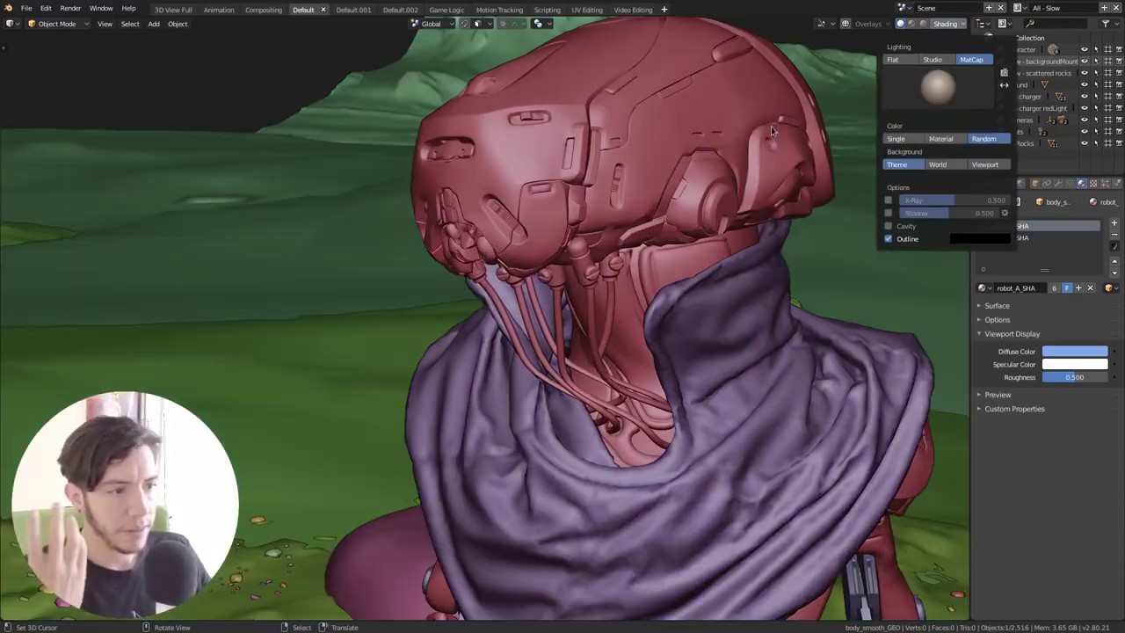
- Set the solid shading color back to Single and desaturate the tan to pure white
{"action": "left_click", "coordinate": [901, 141]}
{"action": "left_click", "coordinate": [933, 154]}
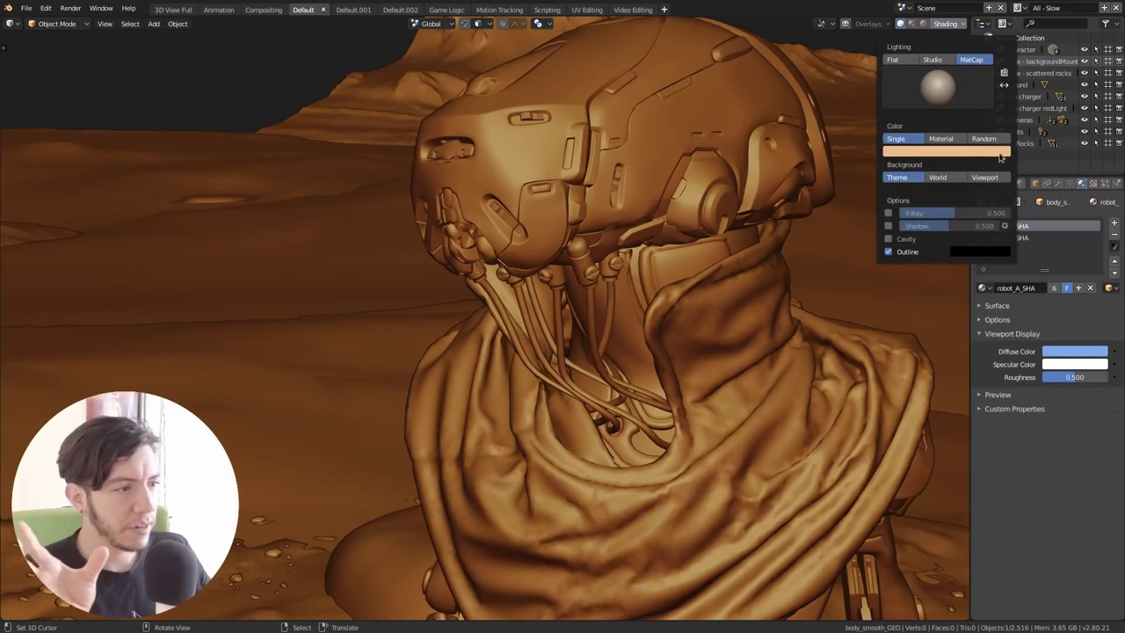
{"action": "left_click", "coordinate": [999, 154]}
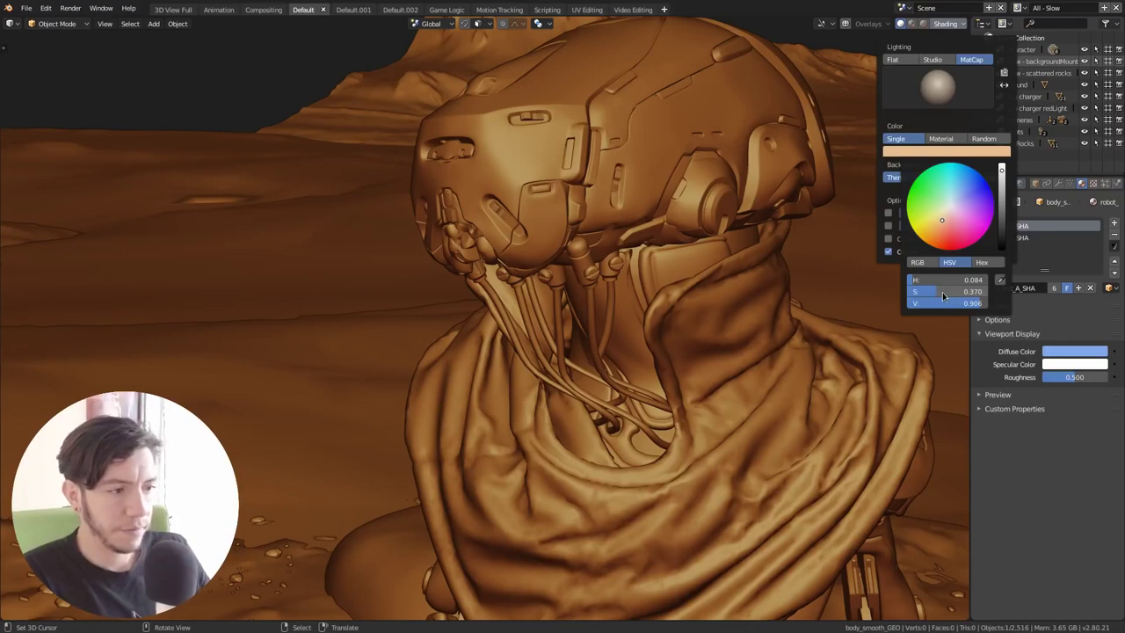
{"action": "key", "text": "super"}
{"action": "left_click", "coordinate": [655, 210]}
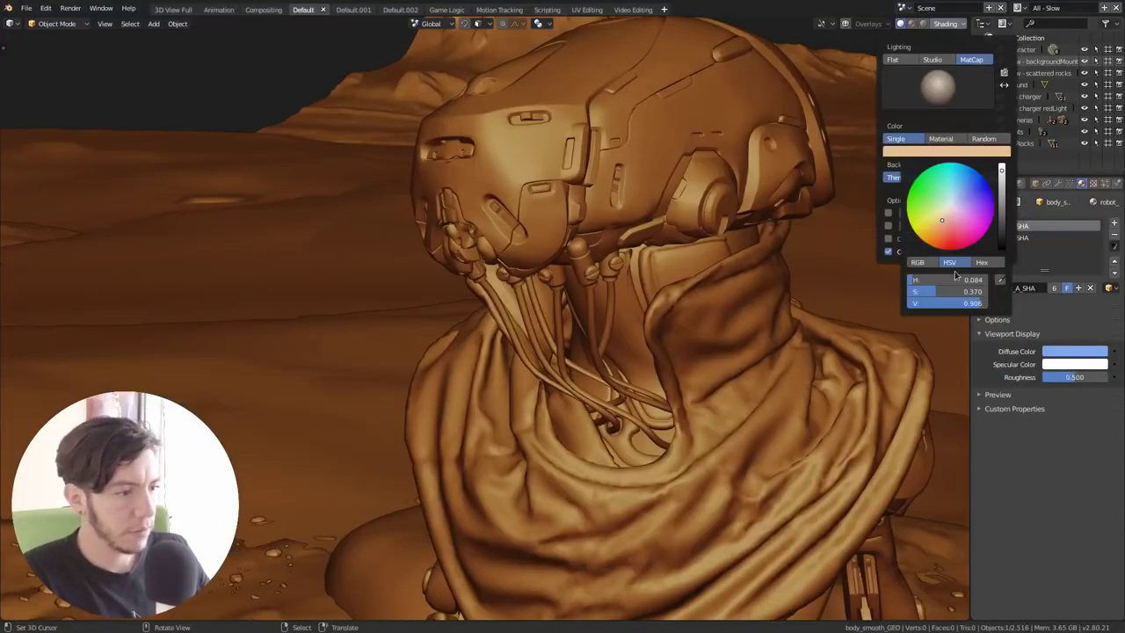
{"action": "left_click_drag", "start_coordinate": [965, 291], "coordinate": [967, 292]}
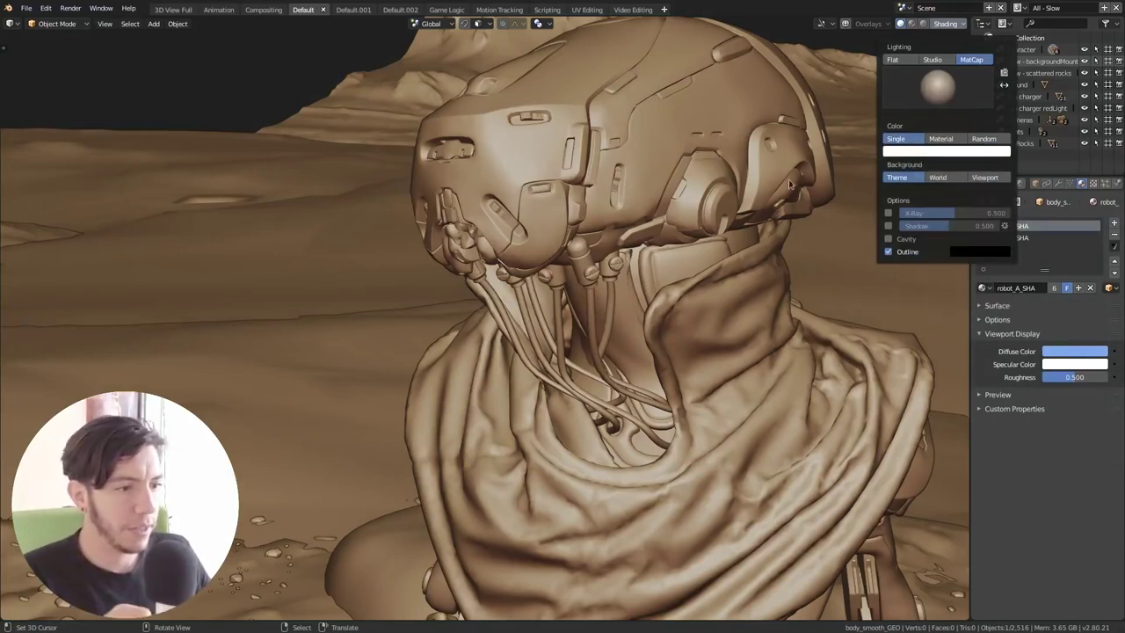
- Try the dark grey matcap, basic_side.exr and another matcap on the robot, one after the other
{"action": "left_click", "coordinate": [937, 86]}
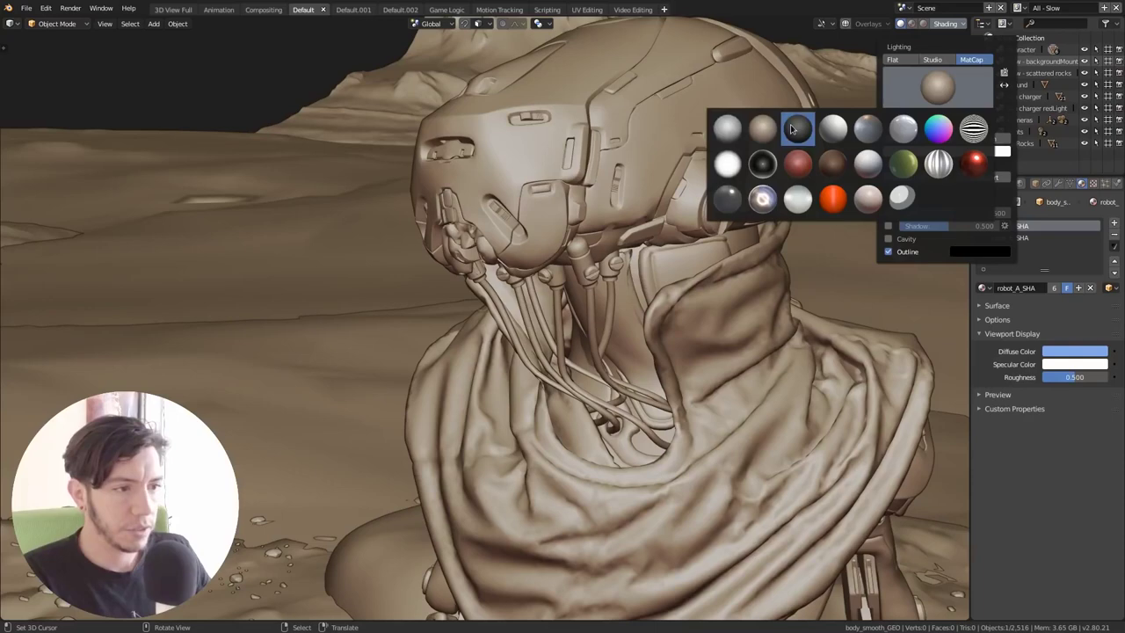
{"action": "left_click", "coordinate": [795, 128]}
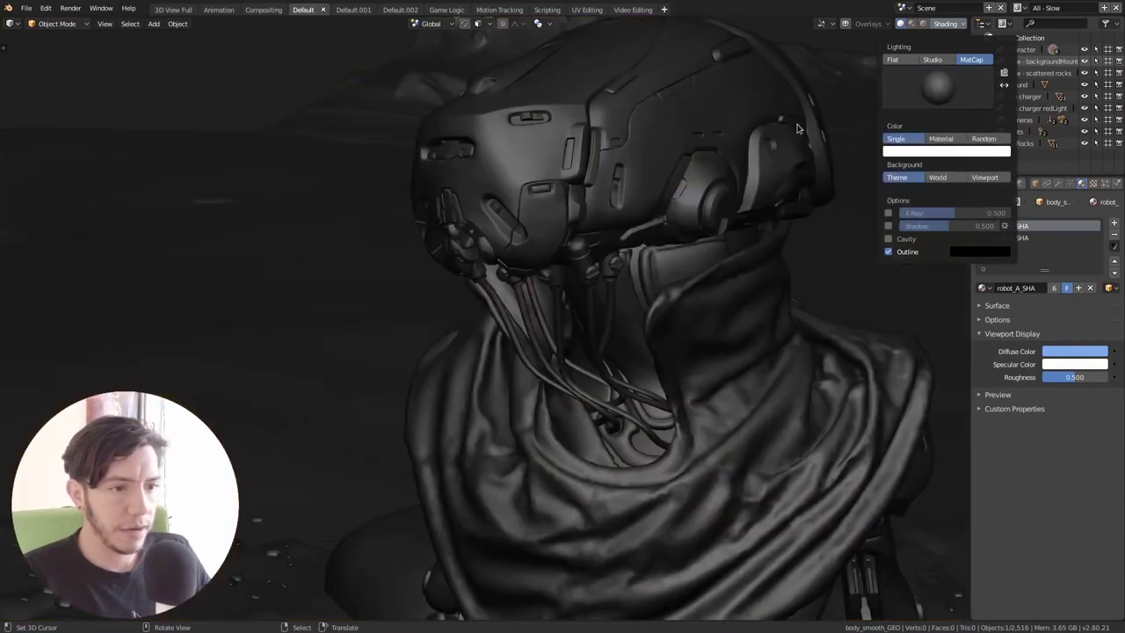
{"action": "left_click", "coordinate": [940, 92]}
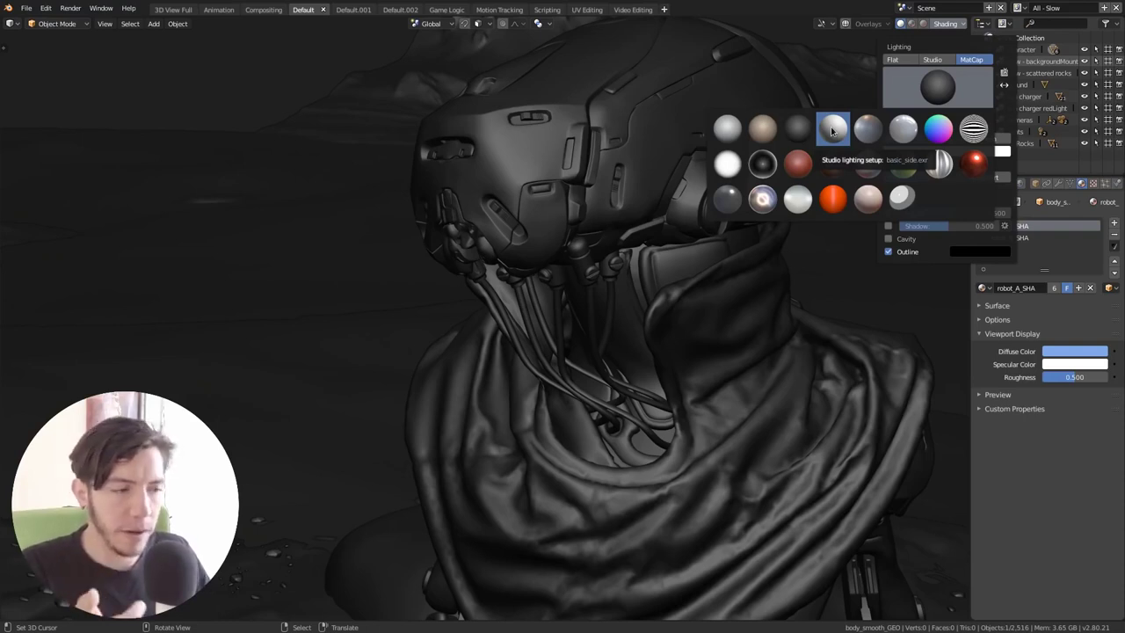
{"action": "left_click", "coordinate": [833, 130]}
{"action": "left_click", "coordinate": [938, 88]}
{"action": "left_click", "coordinate": [867, 163]}
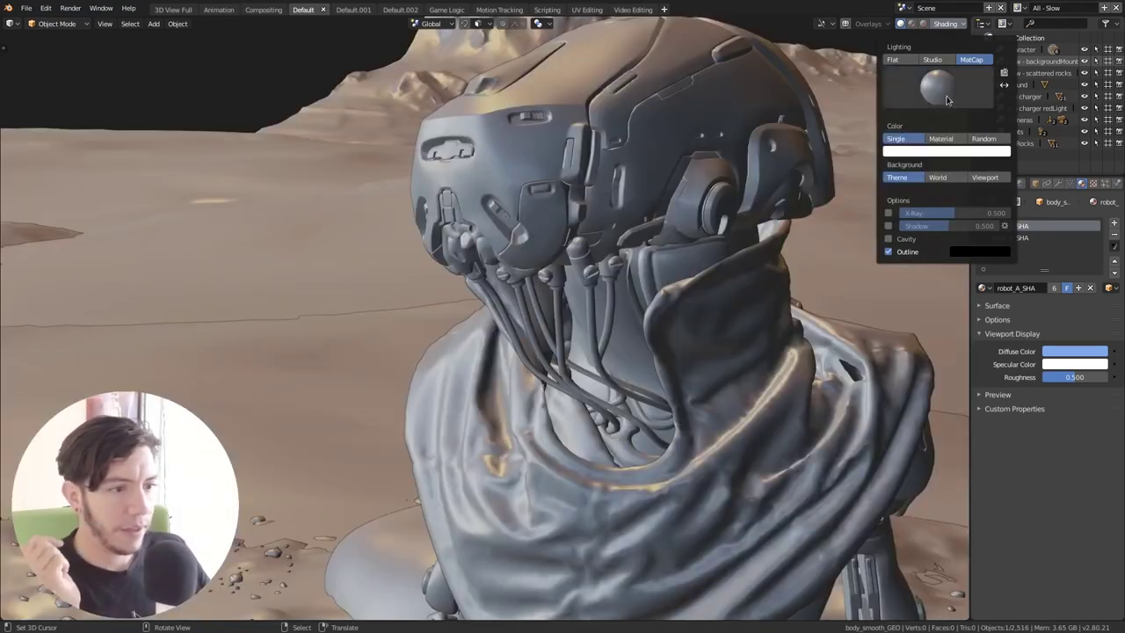
- Apply the glossy light grey matcap, set the shading color to Random and inspect the highlights from different angles
{"action": "left_click", "coordinate": [956, 88]}
{"action": "left_click", "coordinate": [833, 131]}
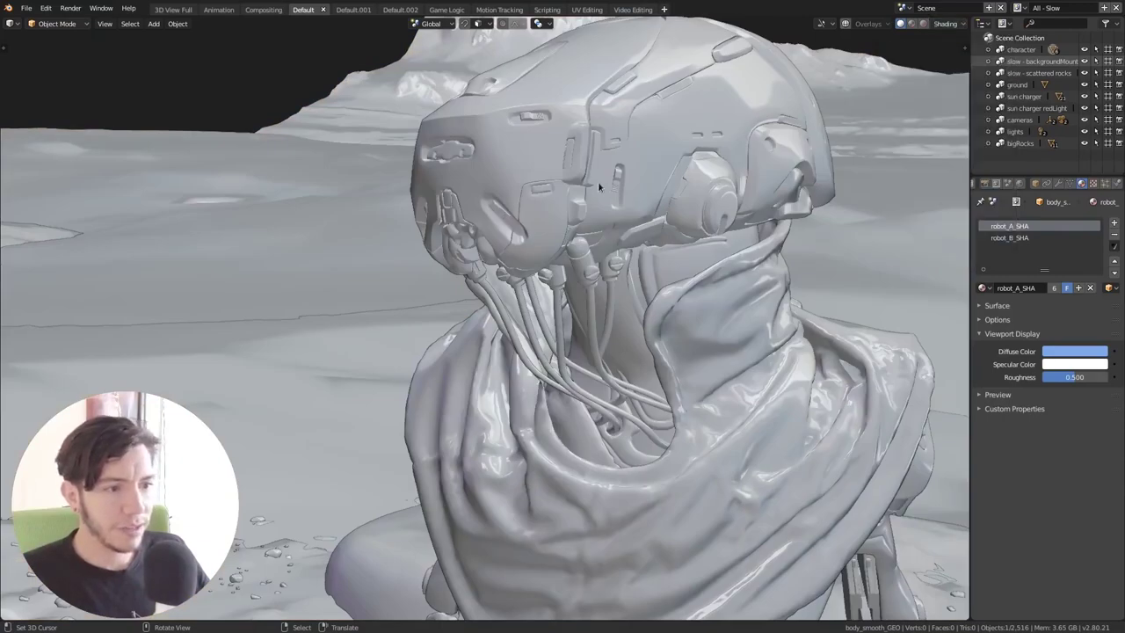
{"action": "mouse_move", "coordinate": [624, 282]}
{"action": "middle_mouse_down"}
{"action": "mouse_move", "coordinate": [778, 280]}
{"action": "mouse_move", "coordinate": [739, 264]}
{"action": "middle_mouse_up"}
{"action": "left_click", "coordinate": [955, 24]}
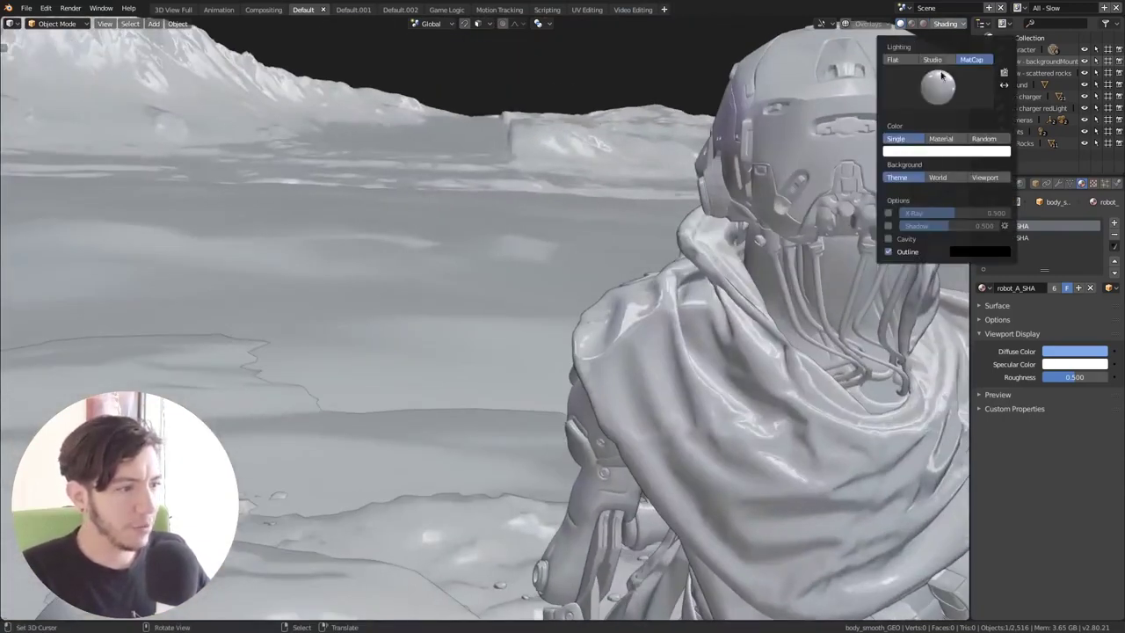
{"action": "left_click", "coordinate": [988, 138]}
{"action": "middle_click_drag", "start_coordinate": [730, 225], "coordinate": [817, 227]}
- Enable Cavity with Ridge at 2.139 and Valley at 1.944, and inspect the creases around the robot's neck
{"action": "left_click", "coordinate": [960, 23]}
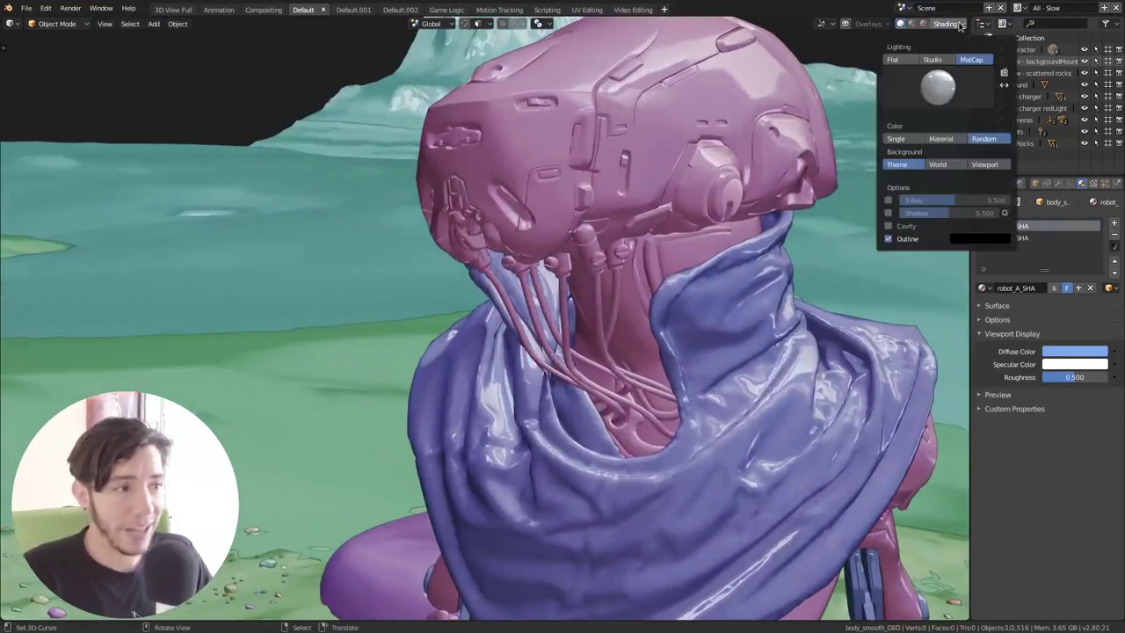
{"action": "left_click", "coordinate": [889, 226]}
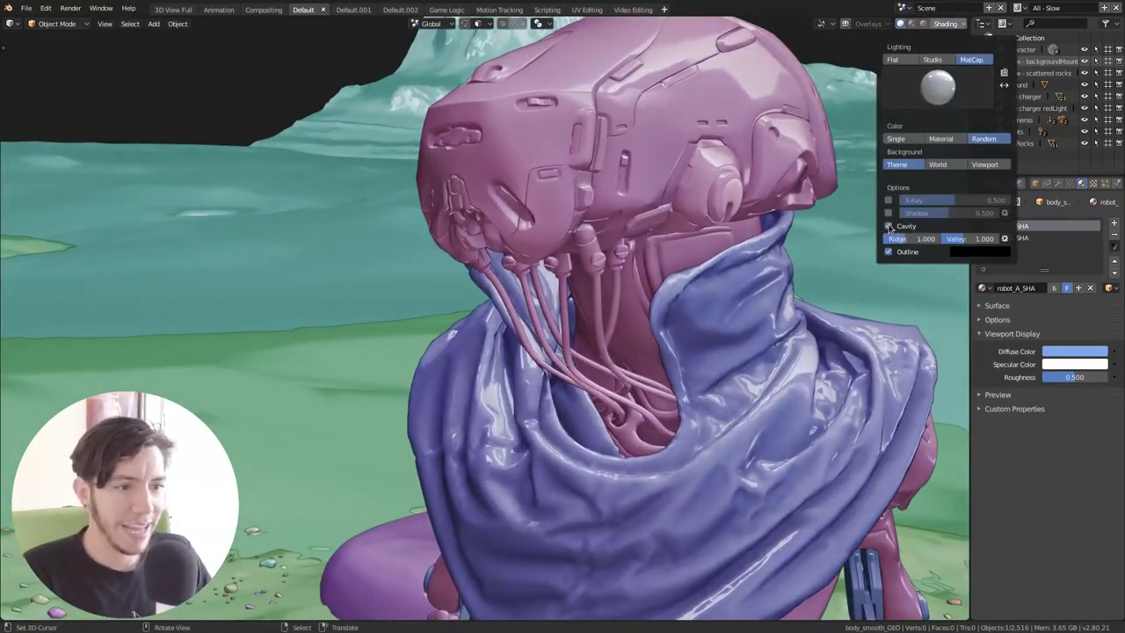
{"action": "mouse_move", "coordinate": [954, 239]}
{"action": "left_mouse_down"}
{"action": "mouse_move", "coordinate": [983, 239]}
{"action": "mouse_move", "coordinate": [924, 238]}
{"action": "mouse_move", "coordinate": [951, 238]}
{"action": "left_mouse_up"}
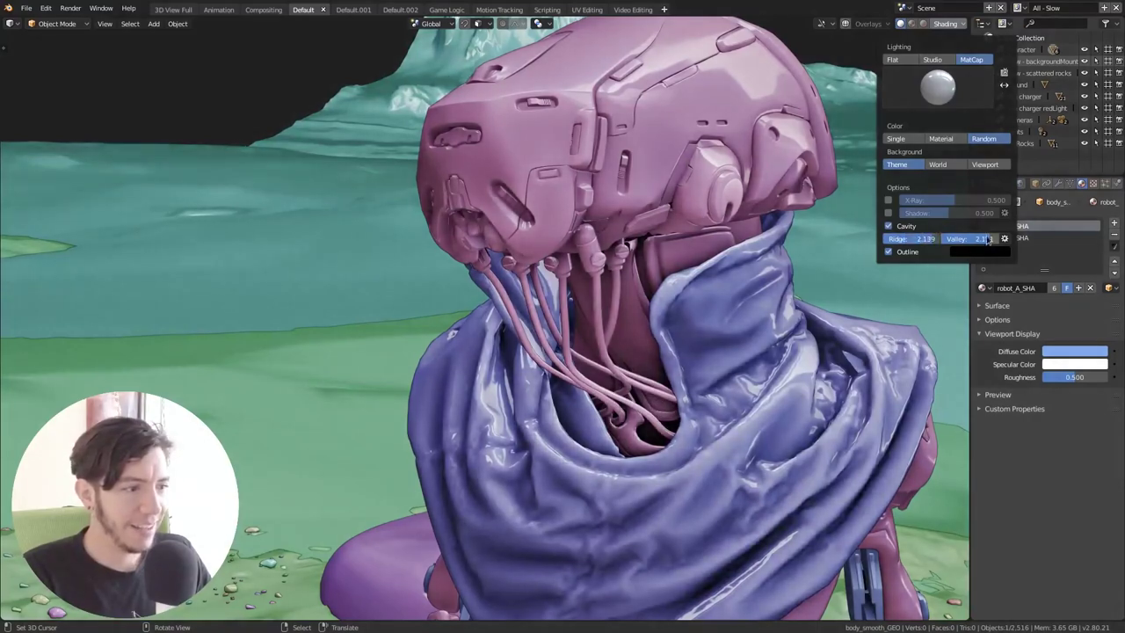
{"action": "mouse_move", "coordinate": [669, 313]}
{"action": "middle_mouse_down"}
{"action": "mouse_move", "coordinate": [750, 324]}
{"action": "mouse_move", "coordinate": [679, 314]}
{"action": "mouse_move", "coordinate": [559, 323]}
{"action": "mouse_move", "coordinate": [598, 308]}
{"action": "middle_mouse_up"}
{"action": "scroll", "coordinate": [677, 290], "scroll_direction": "up", "scroll_amount": 3}
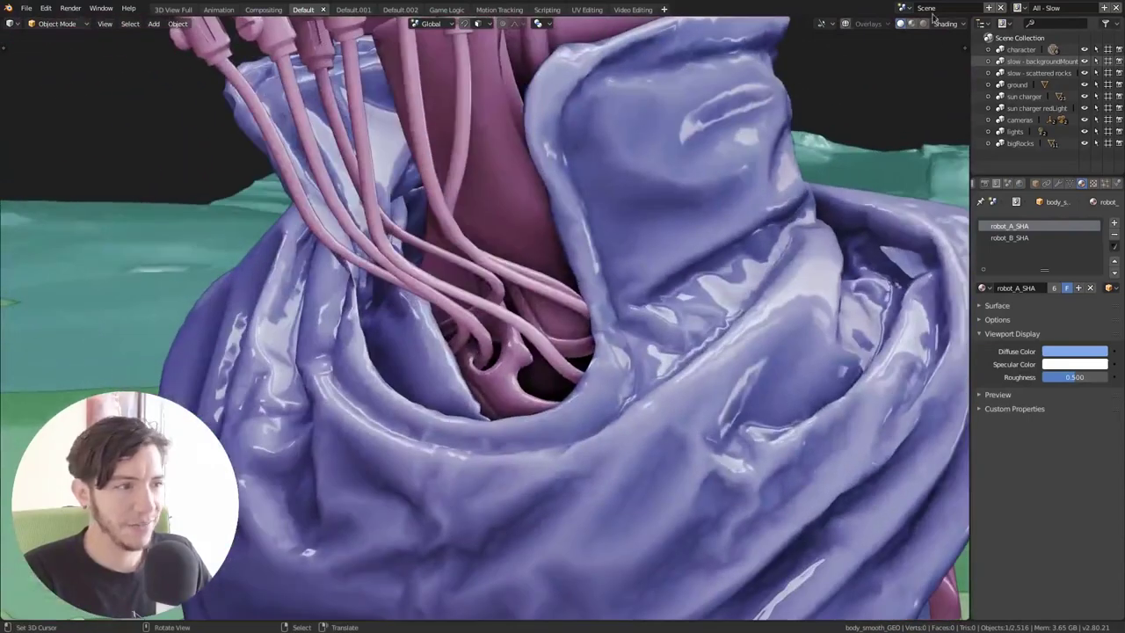
- Enable Shadow in the solid shading options and view its effect on the robot from close up and farther away
{"action": "left_click", "coordinate": [952, 24]}
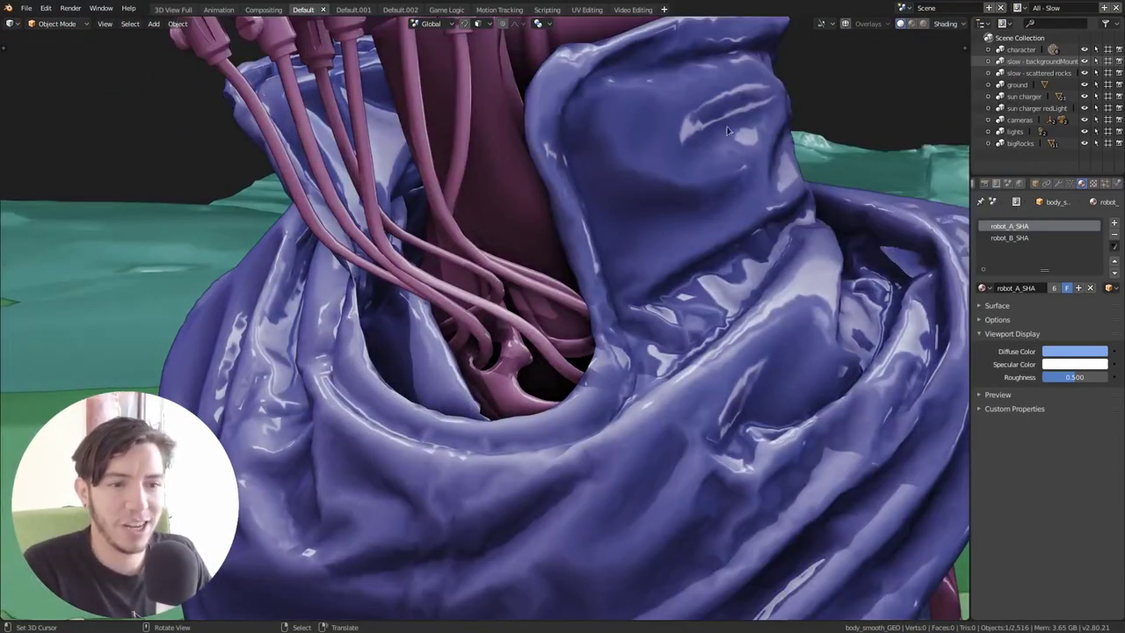
{"action": "scroll", "coordinate": [727, 131], "scroll_direction": "down", "scroll_amount": 8}
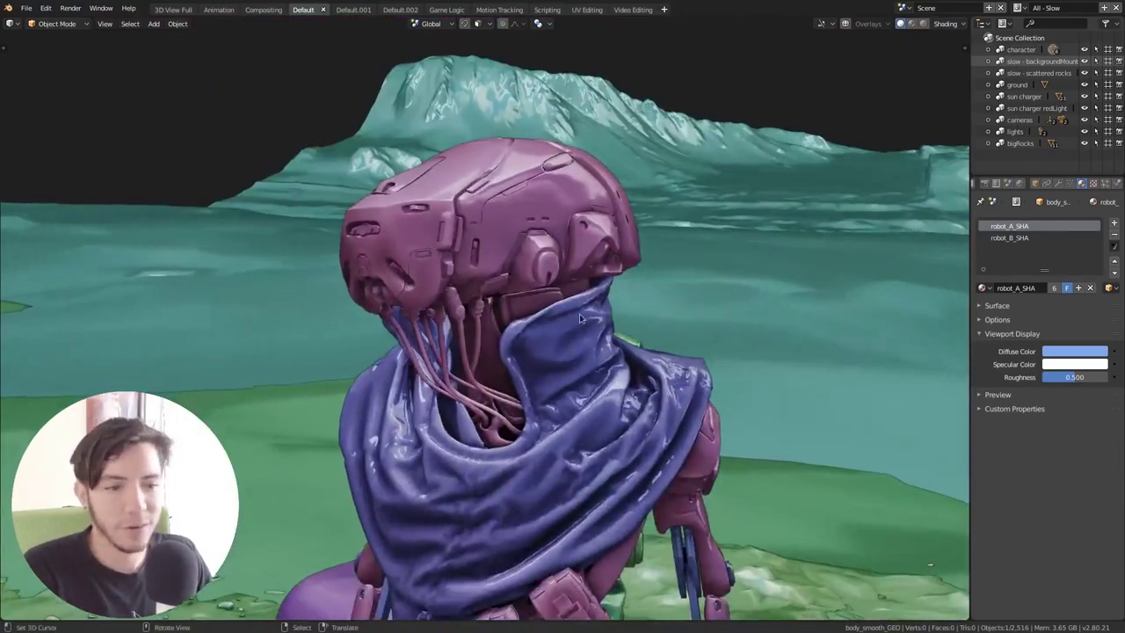
{"action": "mouse_move", "coordinate": [580, 319]}
{"action": "middle_mouse_down"}
{"action": "mouse_move", "coordinate": [596, 370]}
{"action": "mouse_move", "coordinate": [395, 232]}
{"action": "middle_mouse_up"}
{"action": "middle_click_drag", "start_coordinate": [487, 252], "coordinate": [549, 279], "text": "shift"}
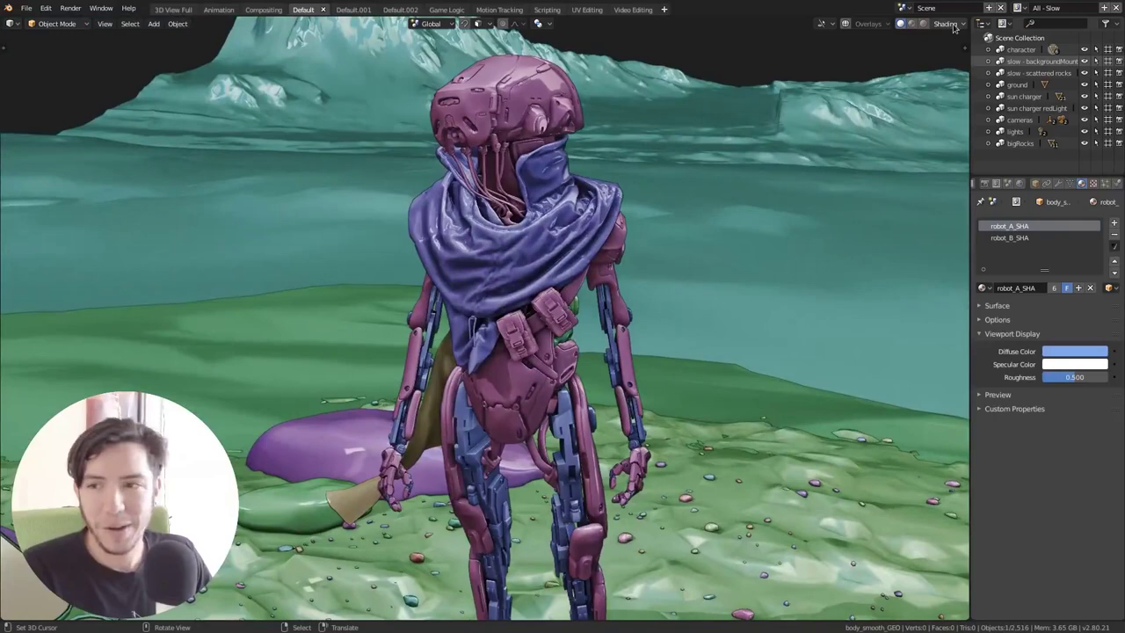
{"action": "middle_click_drag", "start_coordinate": [648, 266], "coordinate": [789, 213]}
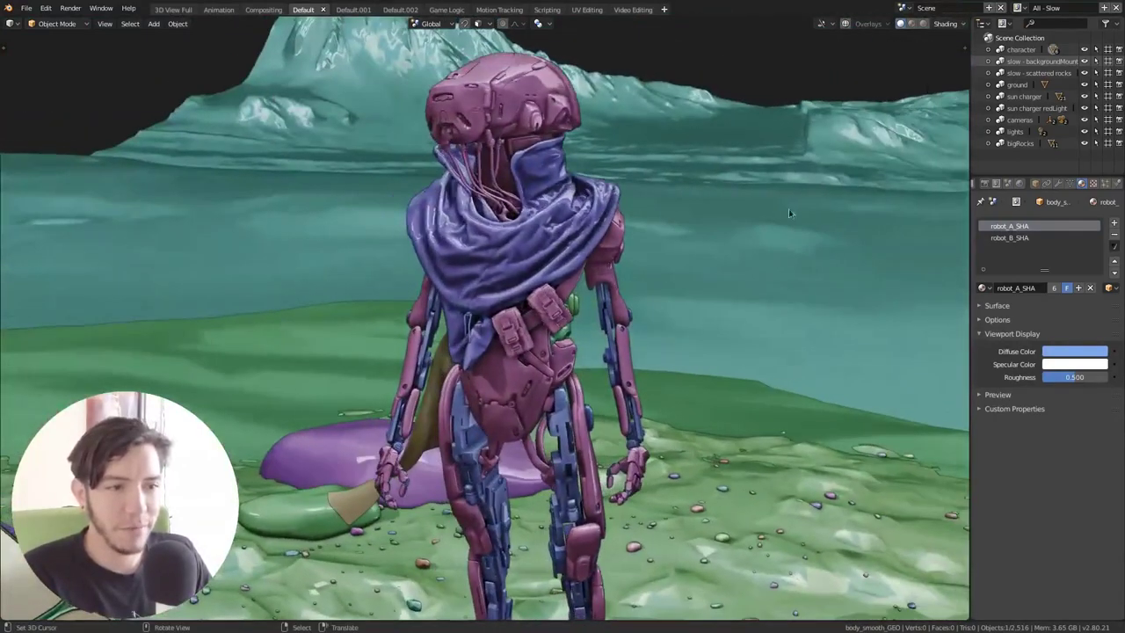
- Toggle the Shadow option to compare the robot with and without it, and switch the shading color to Material
{"action": "left_click", "coordinate": [961, 24]}
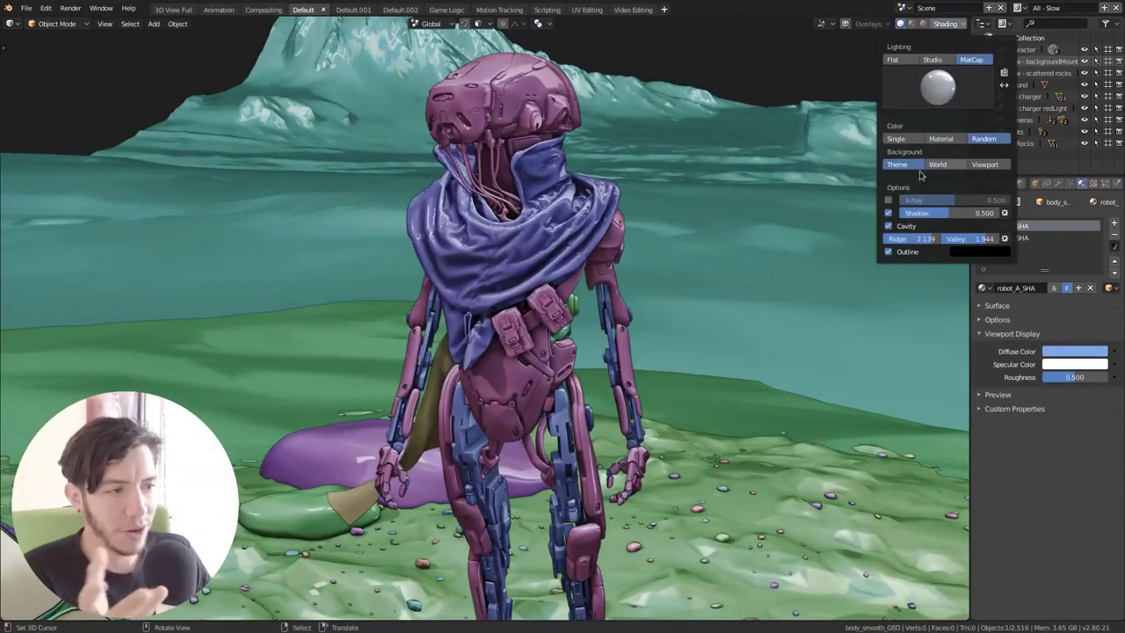
{"action": "left_click", "coordinate": [888, 213]}
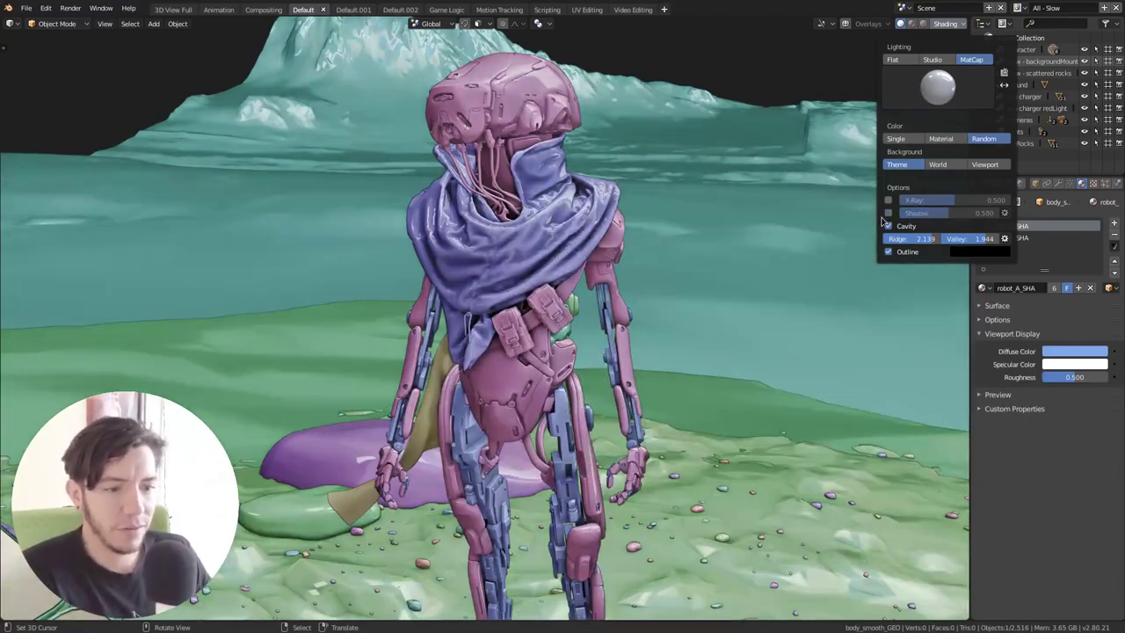
{"action": "left_click", "coordinate": [888, 212]}
{"action": "left_click", "coordinate": [888, 213]}
{"action": "left_click", "coordinate": [941, 139]}
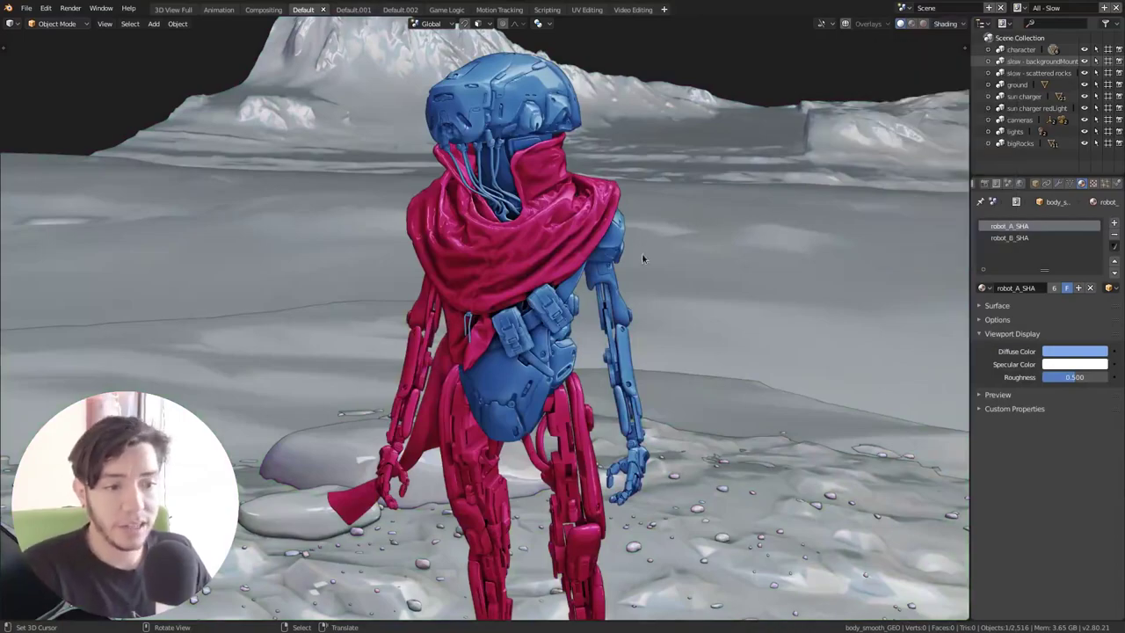
- Inspect the robot's cloak and body in Material color from close up and from farther away
{"action": "middle_click_drag", "start_coordinate": [642, 258], "coordinate": [597, 318]}
{"action": "scroll", "coordinate": [550, 246], "scroll_direction": "up", "scroll_amount": 6}
{"action": "middle_click_drag", "start_coordinate": [576, 237], "coordinate": [494, 264], "text": "shift"}
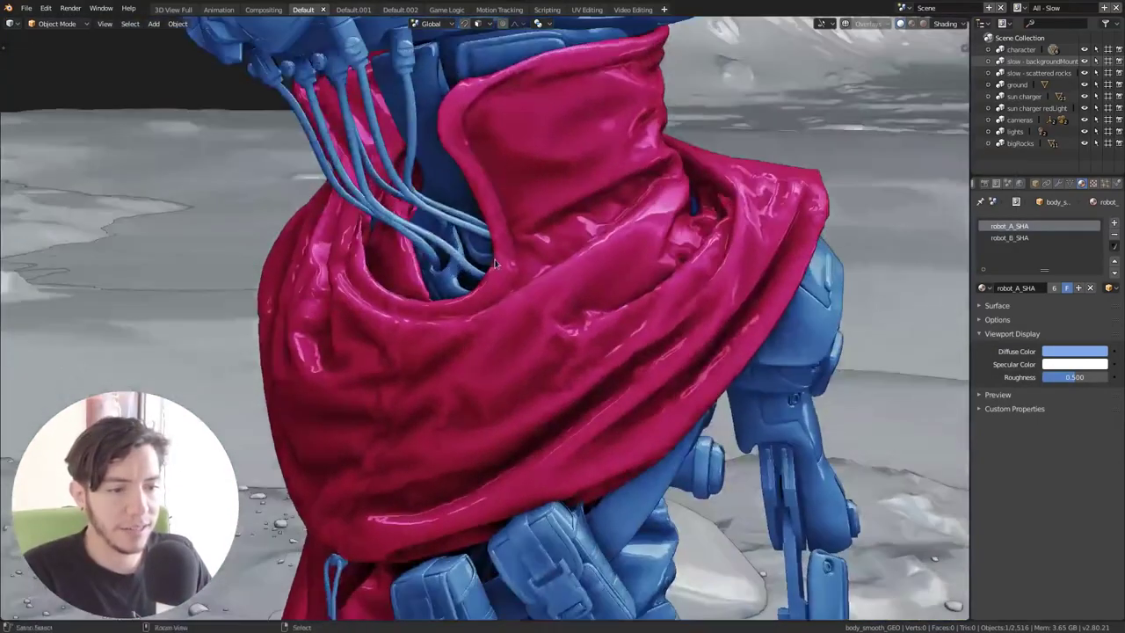
{"action": "scroll", "coordinate": [495, 264], "scroll_direction": "up", "scroll_amount": 2}
{"action": "scroll", "coordinate": [563, 273], "scroll_direction": "down", "scroll_amount": 10}
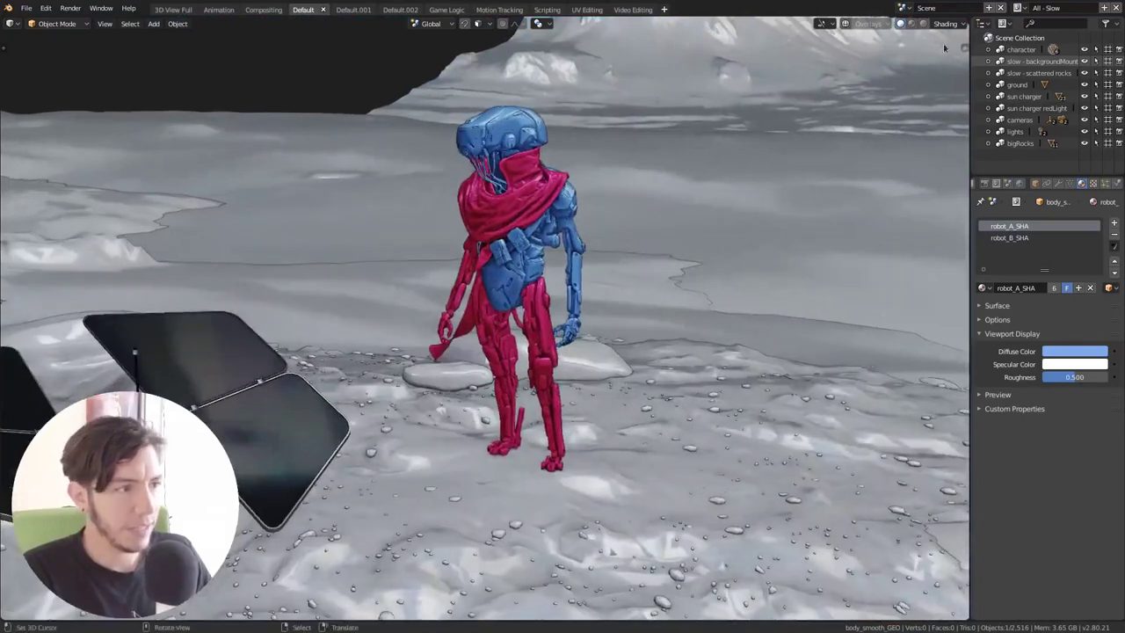
- Apply the horizontally striped check_reflection matcap and set the shading color to Single
{"action": "left_click", "coordinate": [947, 24]}
{"action": "left_click", "coordinate": [939, 84]}
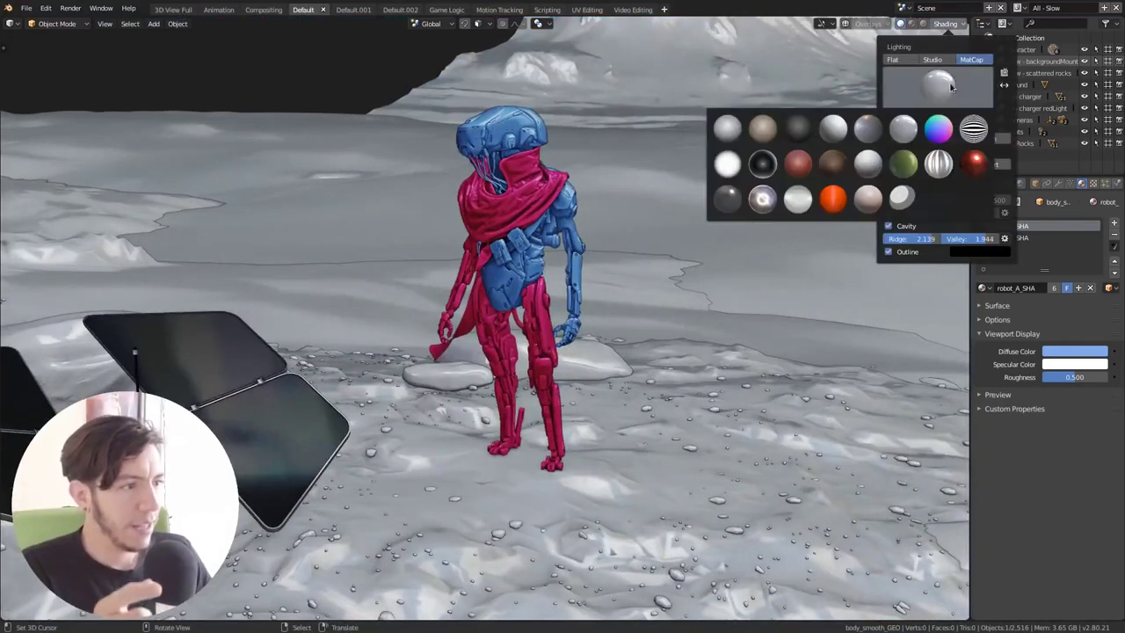
{"action": "left_click", "coordinate": [939, 162]}
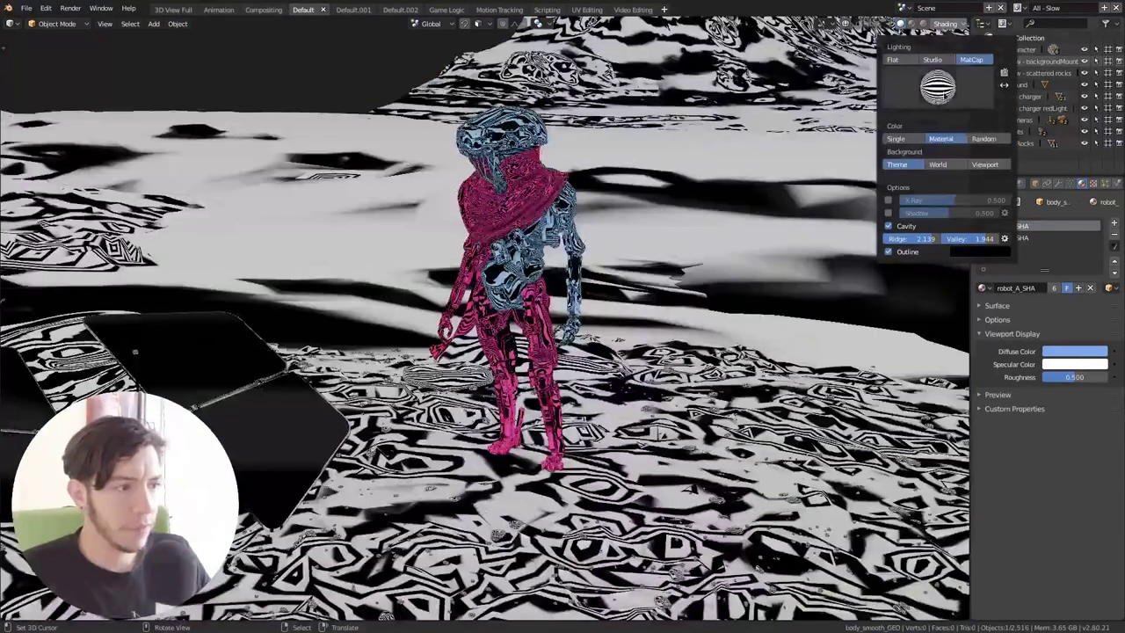
{"action": "left_click", "coordinate": [897, 139]}
{"action": "left_click", "coordinate": [939, 85]}
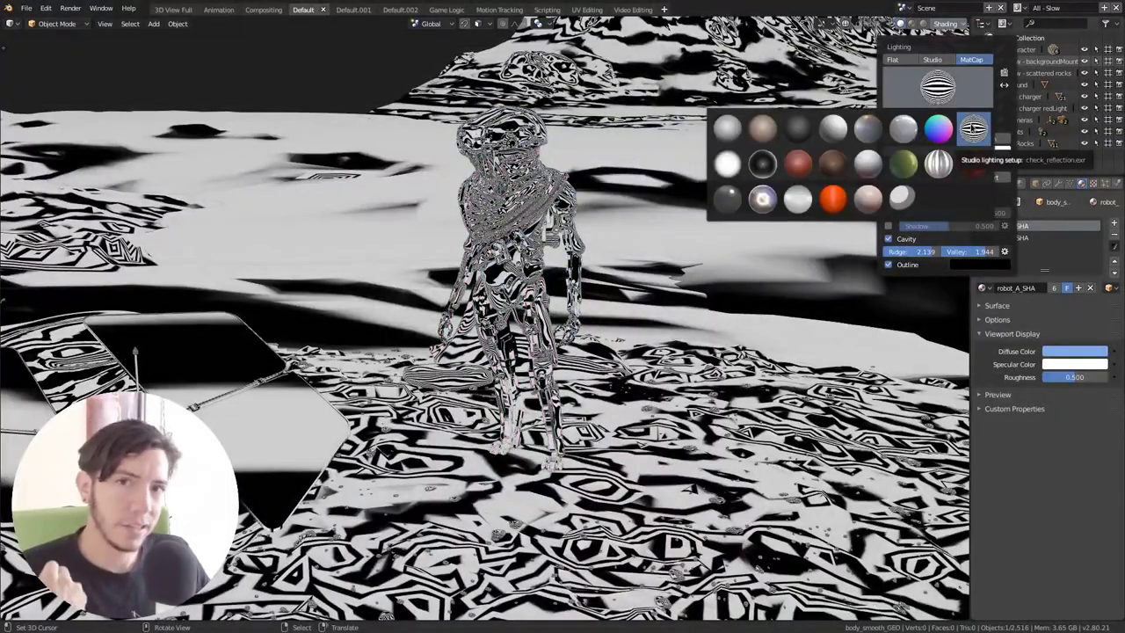
{"action": "left_click", "coordinate": [972, 130]}
- Inspect the striped reflections across the scene and up close on the robot's helmet
{"action": "middle_click_drag", "start_coordinate": [690, 490], "coordinate": [668, 528]}
{"action": "middle_click_drag", "start_coordinate": [246, 352], "coordinate": [468, 338], "text": "shift"}
{"action": "scroll", "coordinate": [403, 364], "scroll_direction": "up", "scroll_amount": 3}
{"action": "middle_click_drag", "start_coordinate": [526, 402], "coordinate": [531, 464]}
{"action": "middle_click_drag", "start_coordinate": [844, 141], "coordinate": [576, 363], "text": "shift"}
{"action": "scroll", "coordinate": [563, 237], "scroll_direction": "up", "scroll_amount": 6}
{"action": "scroll", "coordinate": [543, 378], "scroll_direction": "up", "scroll_amount": 3}
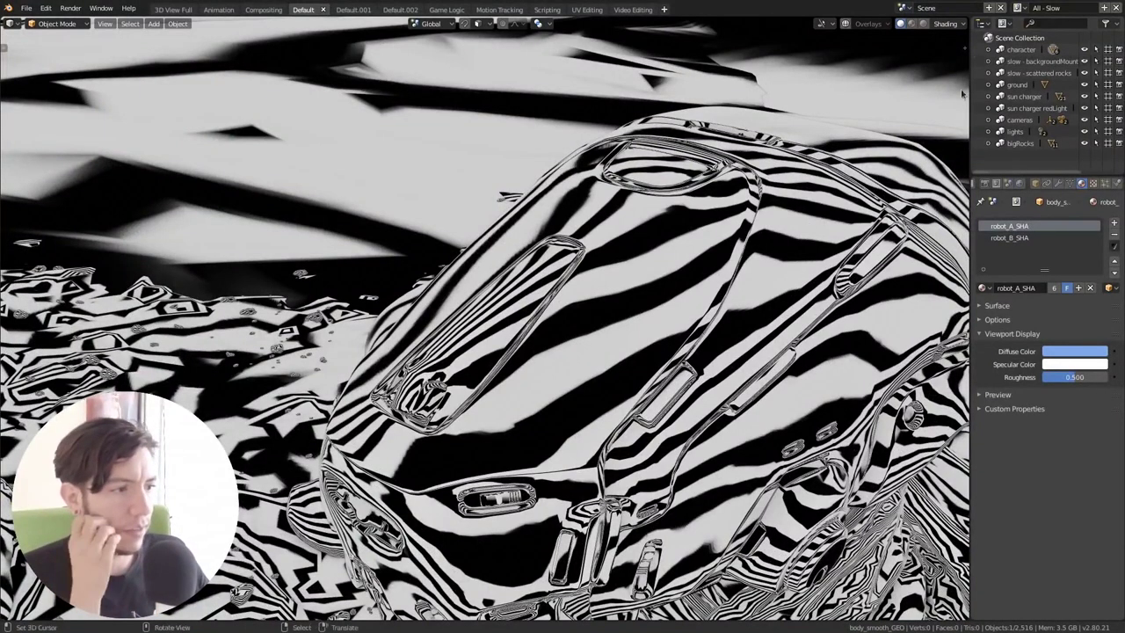
- Apply the rainbow-colored normal matcap and view the robot from its side
{"action": "left_click", "coordinate": [947, 24]}
{"action": "left_click", "coordinate": [964, 94]}
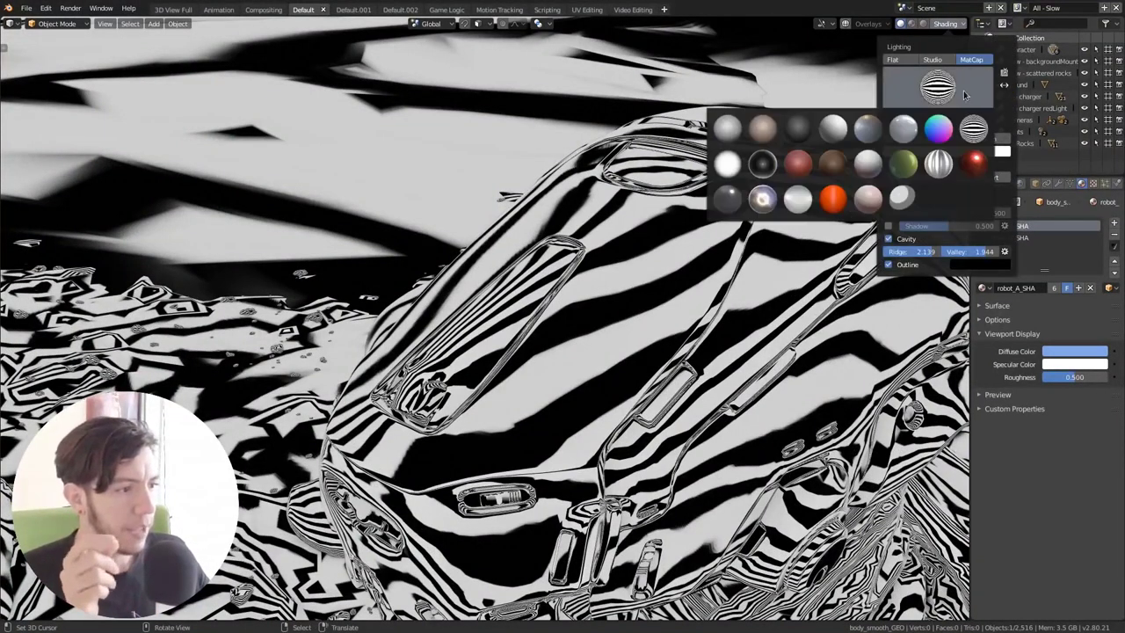
{"action": "left_click", "coordinate": [939, 130]}
{"action": "scroll", "coordinate": [615, 275], "scroll_direction": "down", "scroll_amount": 8}
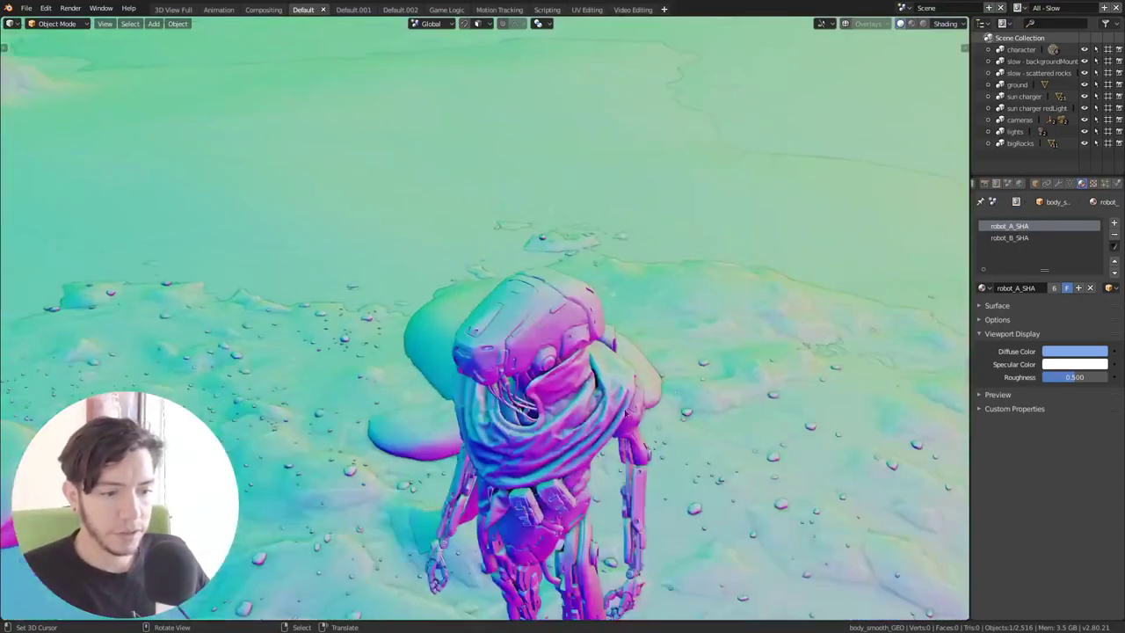
{"action": "middle_click_drag", "start_coordinate": [616, 274], "coordinate": [836, 122]}
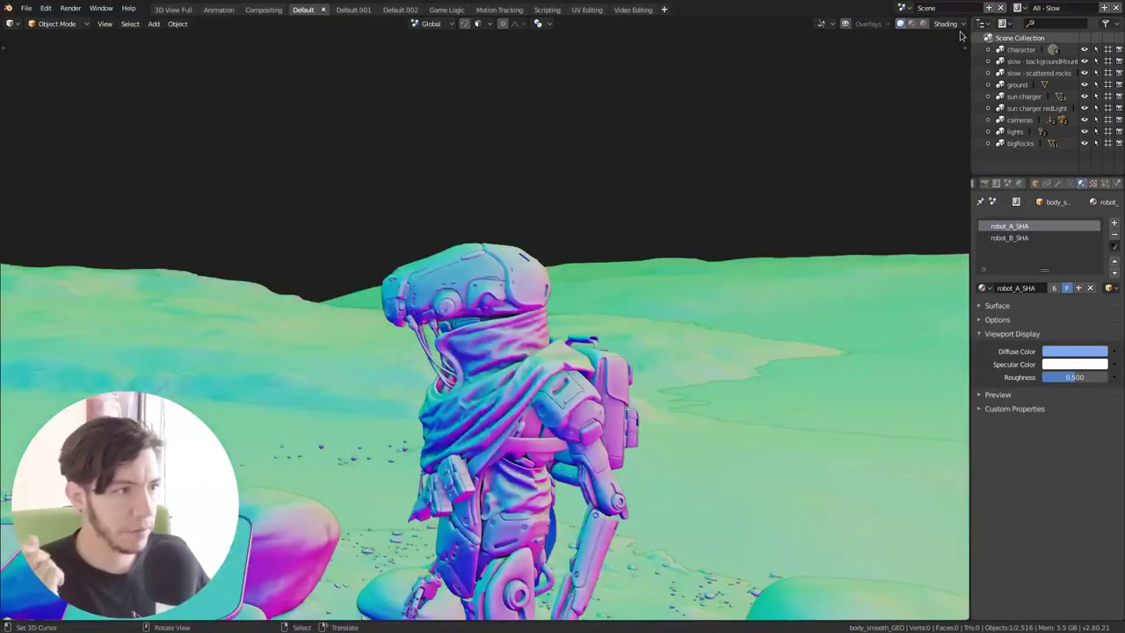
- Try the black matcap with a light rim, switch to the shiny metallic one, and view the robot's head
{"action": "left_click", "coordinate": [947, 23]}
{"action": "left_click", "coordinate": [946, 101]}
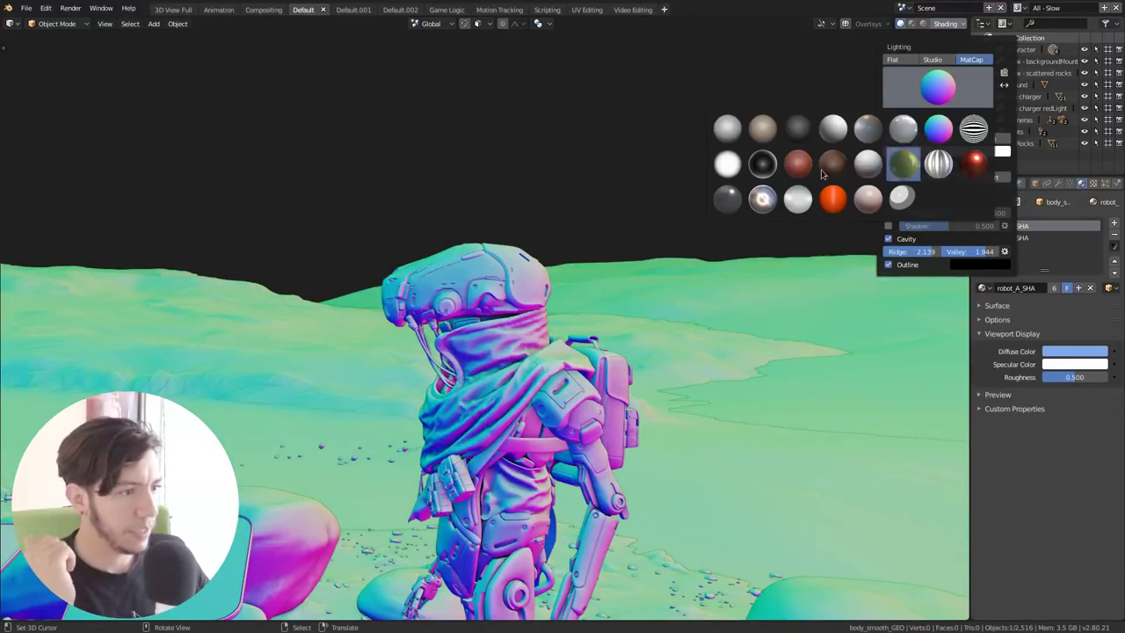
{"action": "left_click", "coordinate": [767, 174]}
{"action": "left_click", "coordinate": [938, 92]}
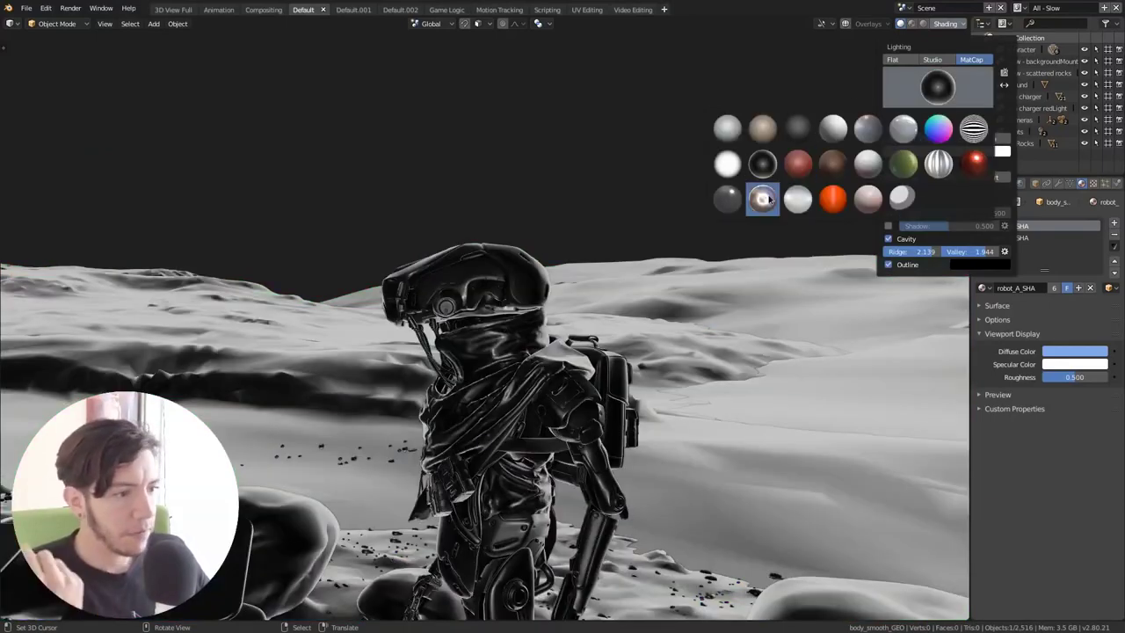
{"action": "left_click", "coordinate": [762, 199]}
{"action": "mouse_move", "coordinate": [538, 317]}
{"action": "middle_mouse_down"}
{"action": "mouse_move", "coordinate": [620, 350]}
{"action": "mouse_move", "coordinate": [681, 353]}
{"action": "middle_mouse_up"}
- Apply the clay_brown matcap and orbit around the robot's head and scarf
{"action": "left_click", "coordinate": [948, 23]}
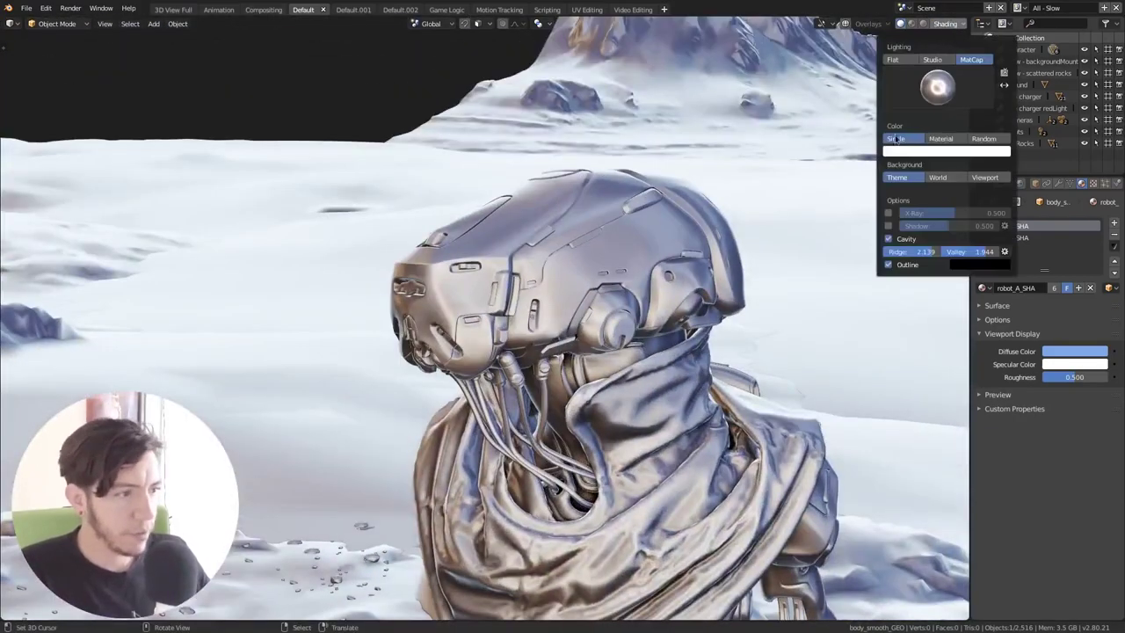
{"action": "left_click", "coordinate": [935, 86]}
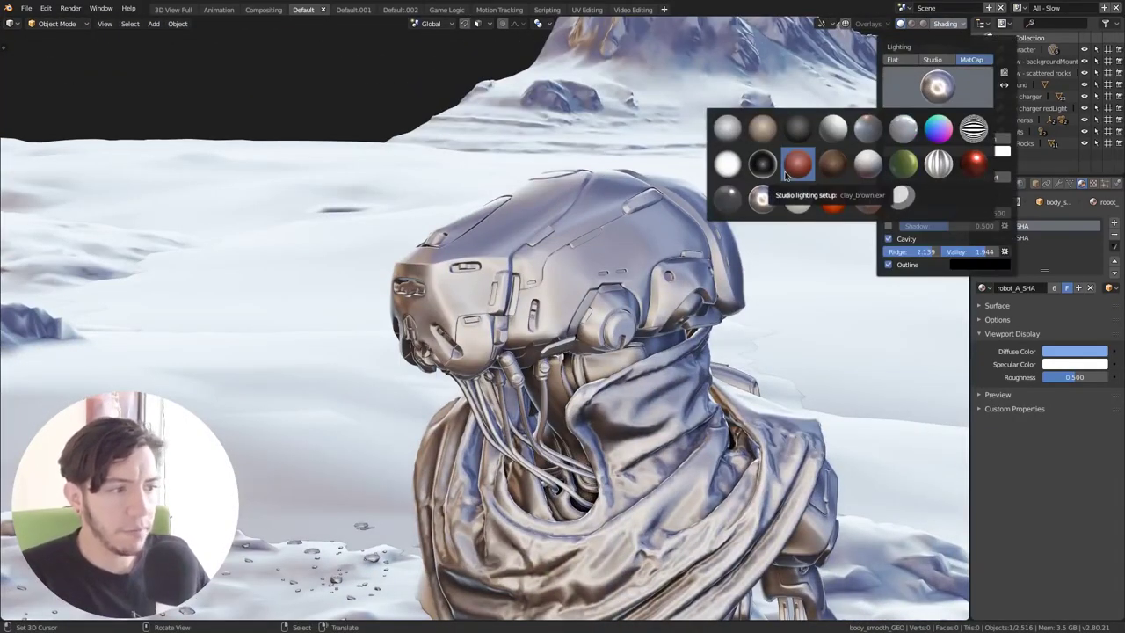
{"action": "left_click", "coordinate": [797, 164]}
{"action": "mouse_move", "coordinate": [556, 314]}
{"action": "middle_mouse_down"}
{"action": "mouse_move", "coordinate": [650, 333]}
{"action": "mouse_move", "coordinate": [655, 314]}
{"action": "mouse_move", "coordinate": [606, 347]}
{"action": "mouse_move", "coordinate": [543, 360]}
{"action": "mouse_move", "coordinate": [31, 347]}
{"action": "middle_mouse_up"}
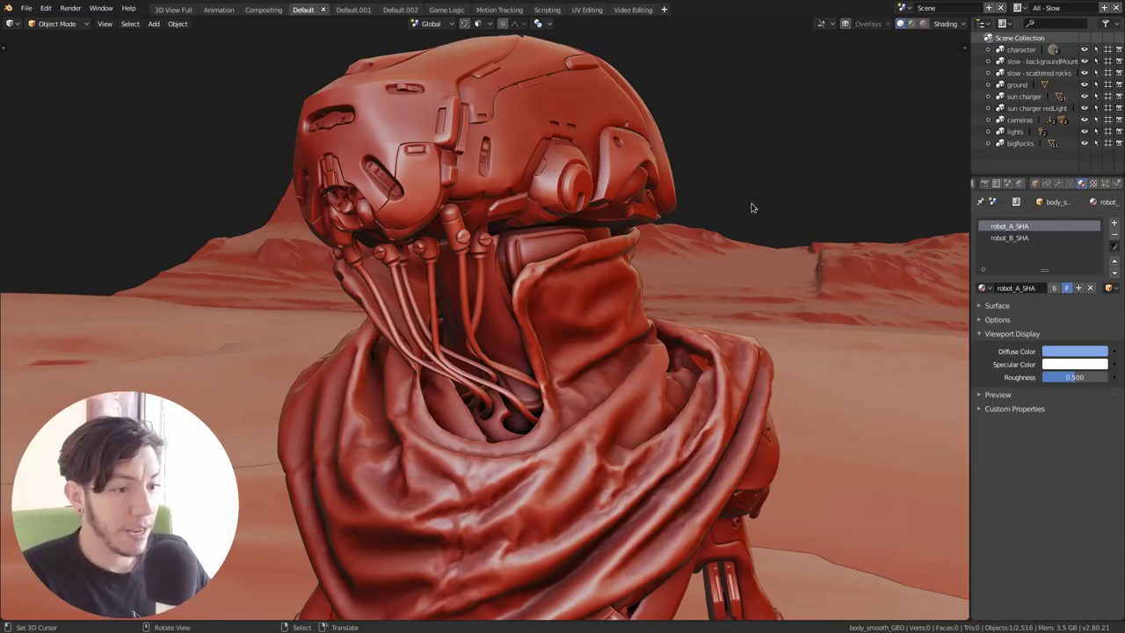
- Set the scene's color management exposure to 1.923 and view the effect on the robot
{"action": "key", "text": "super"}
{"action": "key", "text": "super"}
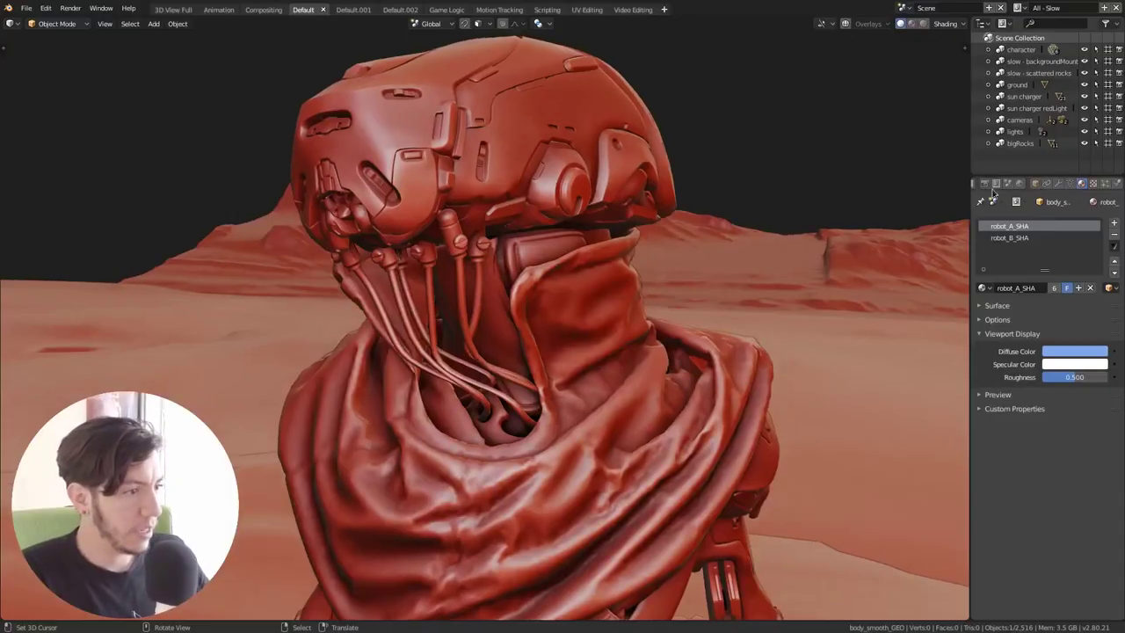
{"action": "left_click", "coordinate": [1017, 186]}
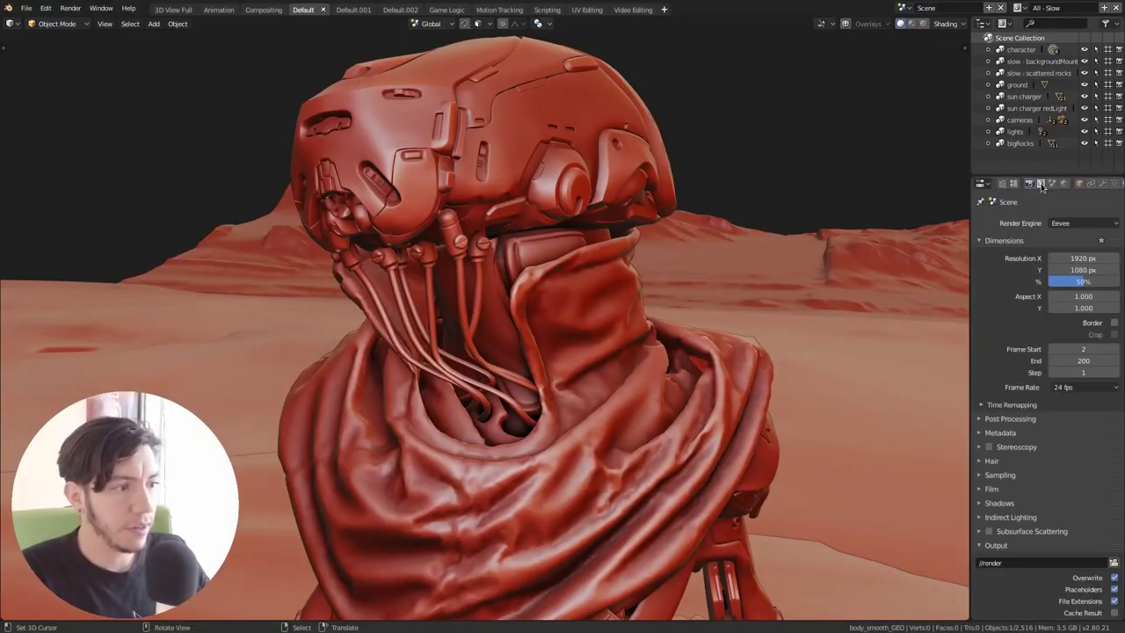
{"action": "left_click", "coordinate": [1052, 184]}
{"action": "left_click_drag", "start_coordinate": [1081, 373], "coordinate": [1054, 374]}
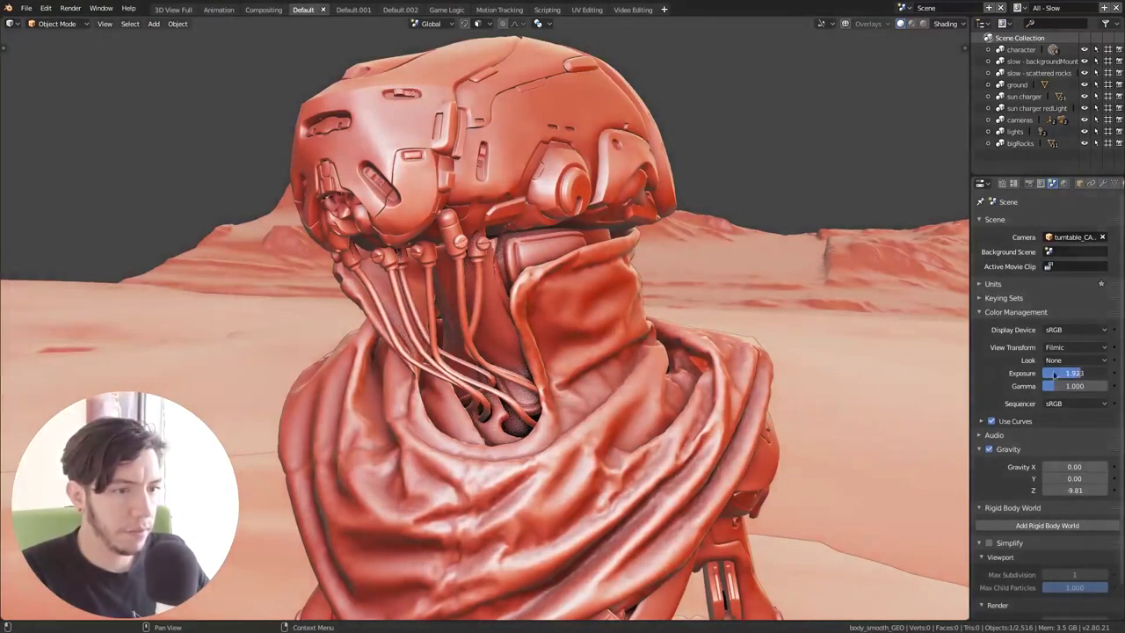
{"action": "mouse_move", "coordinate": [544, 392]}
{"action": "middle_mouse_down"}
{"action": "mouse_move", "coordinate": [641, 433]}
{"action": "mouse_move", "coordinate": [626, 413]}
{"action": "middle_mouse_up"}
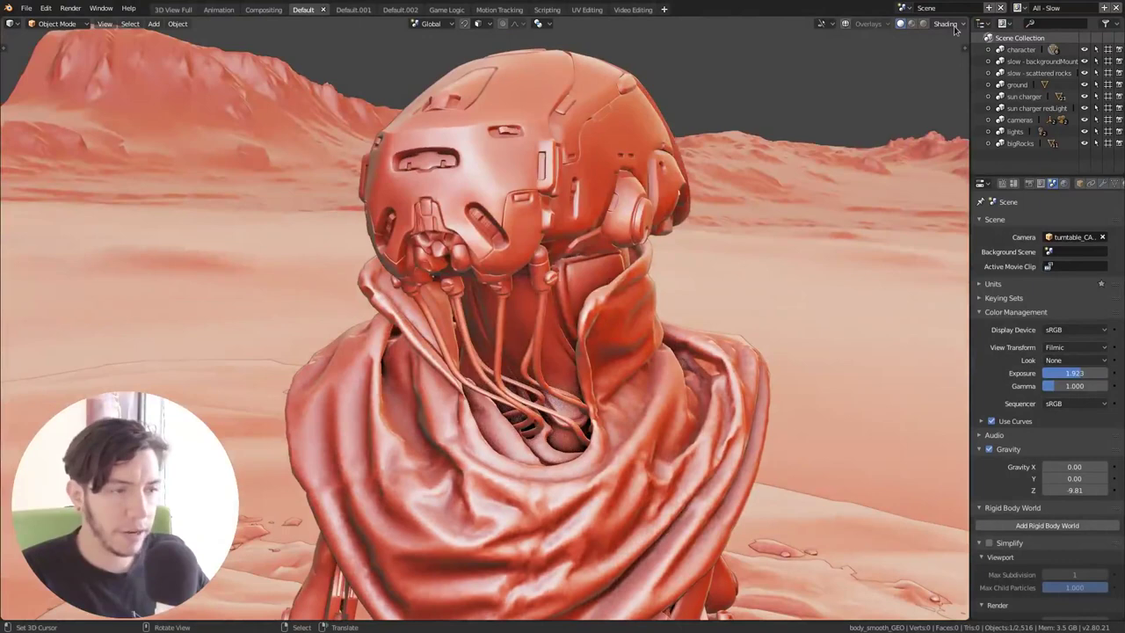
- Try the glossy red matcap, switch to the black-and-white toon one, and view the robot's head
{"action": "left_click", "coordinate": [956, 26]}
{"action": "left_click", "coordinate": [945, 86]}
{"action": "left_click", "coordinate": [937, 164]}
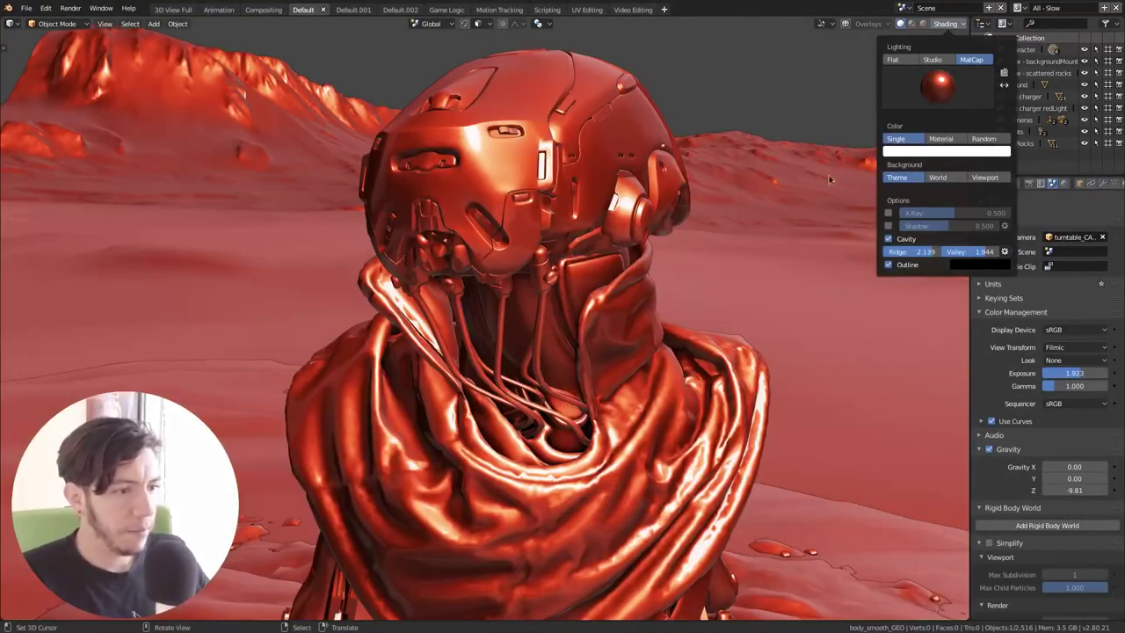
{"action": "left_click", "coordinate": [939, 85]}
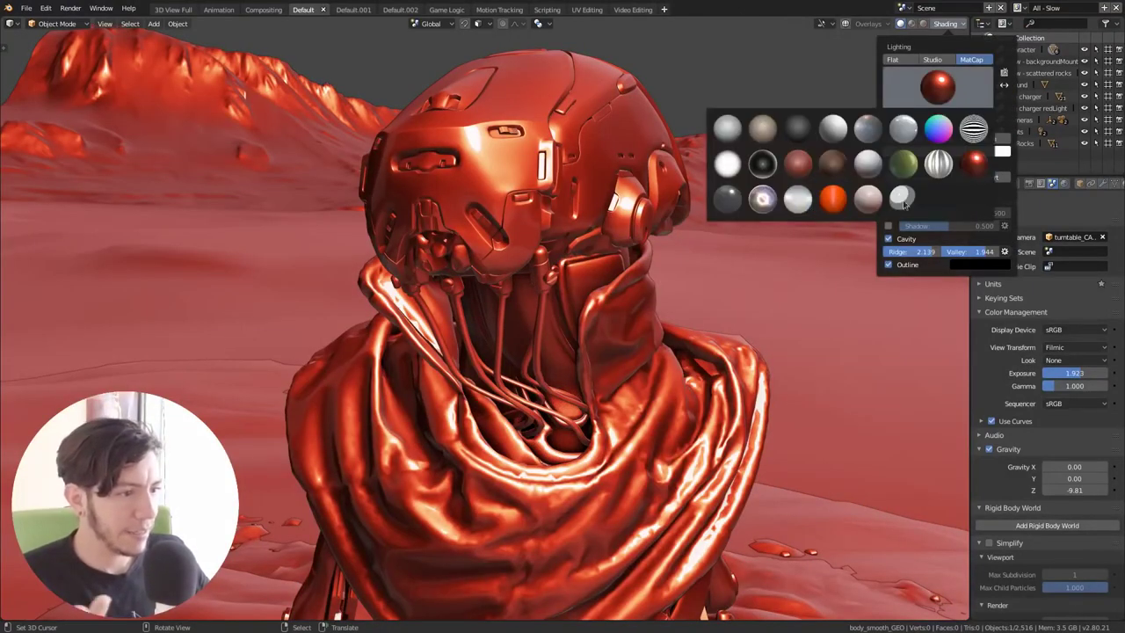
{"action": "left_click", "coordinate": [903, 199]}
{"action": "middle_click_drag", "start_coordinate": [677, 324], "coordinate": [679, 378]}
- Enable Shadow in the shading options and view the toon-shaded robot from different distances
{"action": "left_click", "coordinate": [948, 24]}
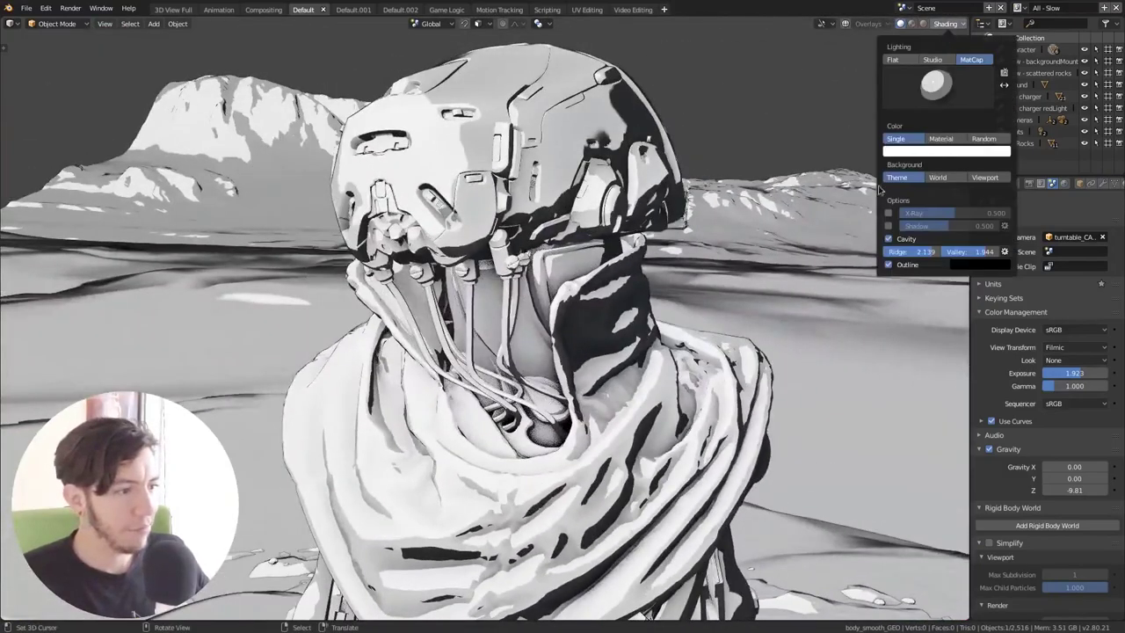
{"action": "left_click", "coordinate": [889, 226]}
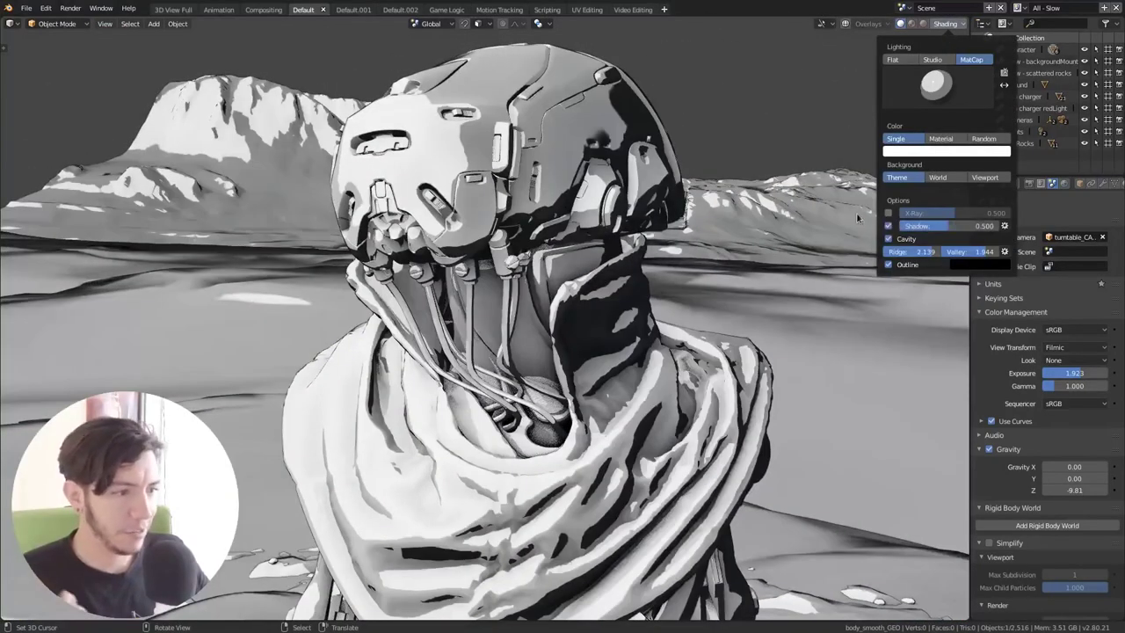
{"action": "scroll", "coordinate": [606, 317], "scroll_direction": "down", "scroll_amount": 5}
{"action": "mouse_move", "coordinate": [607, 317]}
{"action": "middle_mouse_down"}
{"action": "mouse_move", "coordinate": [567, 391]}
{"action": "mouse_move", "coordinate": [517, 408]}
{"action": "mouse_move", "coordinate": [611, 348]}
{"action": "mouse_move", "coordinate": [668, 338]}
{"action": "middle_mouse_up"}
{"action": "scroll", "coordinate": [581, 373], "scroll_direction": "up", "scroll_amount": 5}
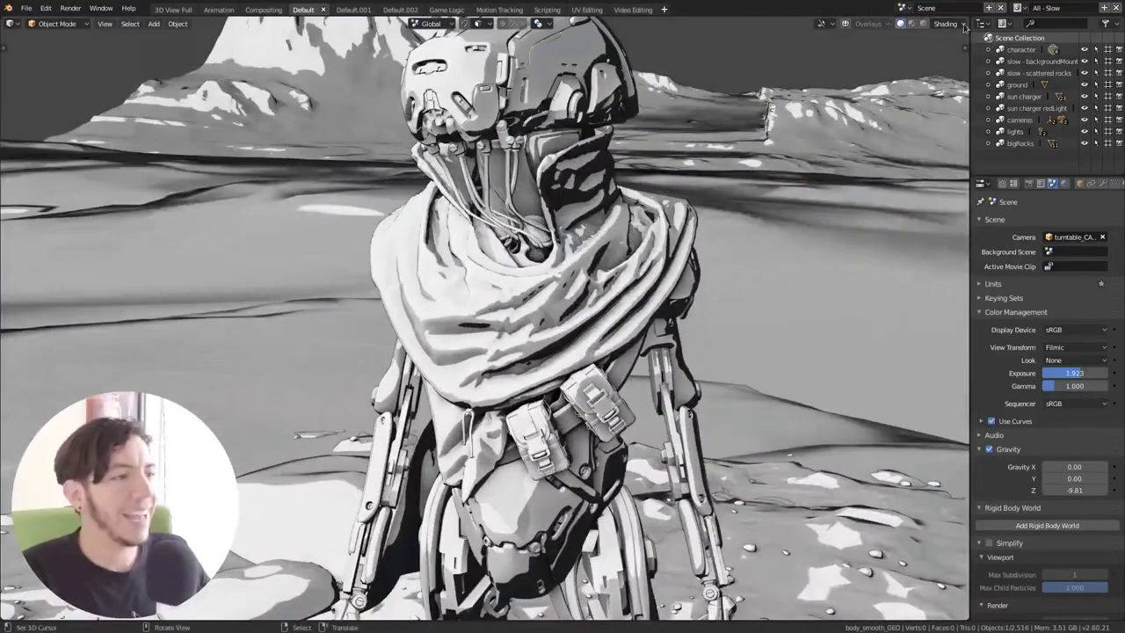
- Switch the viewport lighting to Studio for comparison and return it to MatCap
{"action": "left_click", "coordinate": [965, 26]}
{"action": "left_click", "coordinate": [936, 59]}
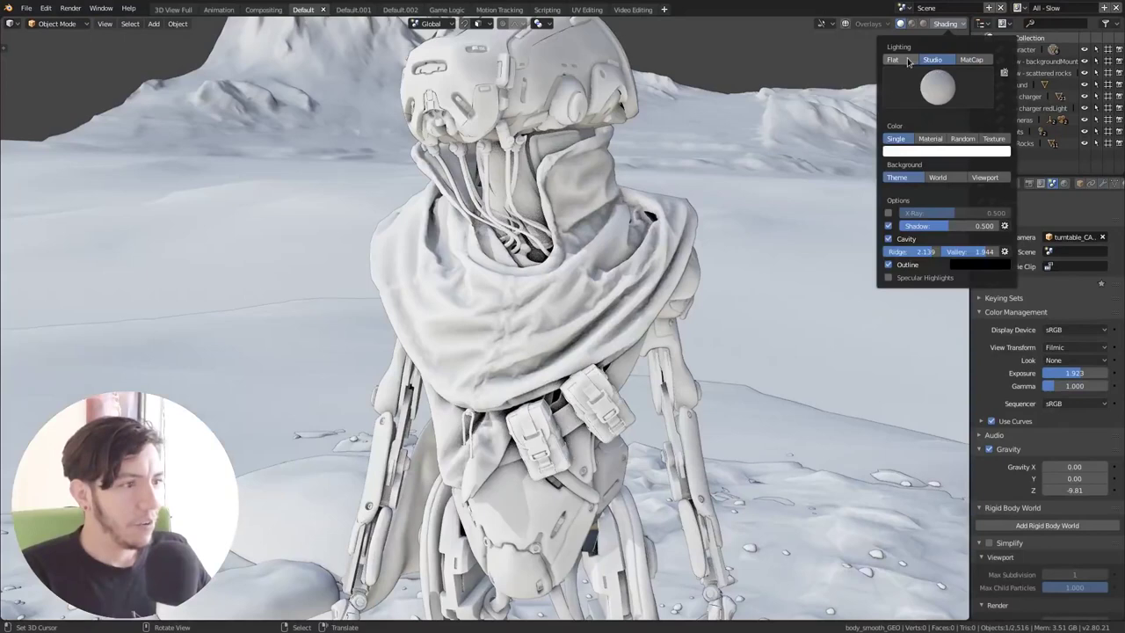
{"action": "middle_click_drag", "start_coordinate": [670, 237], "coordinate": [664, 294], "text": "shift"}
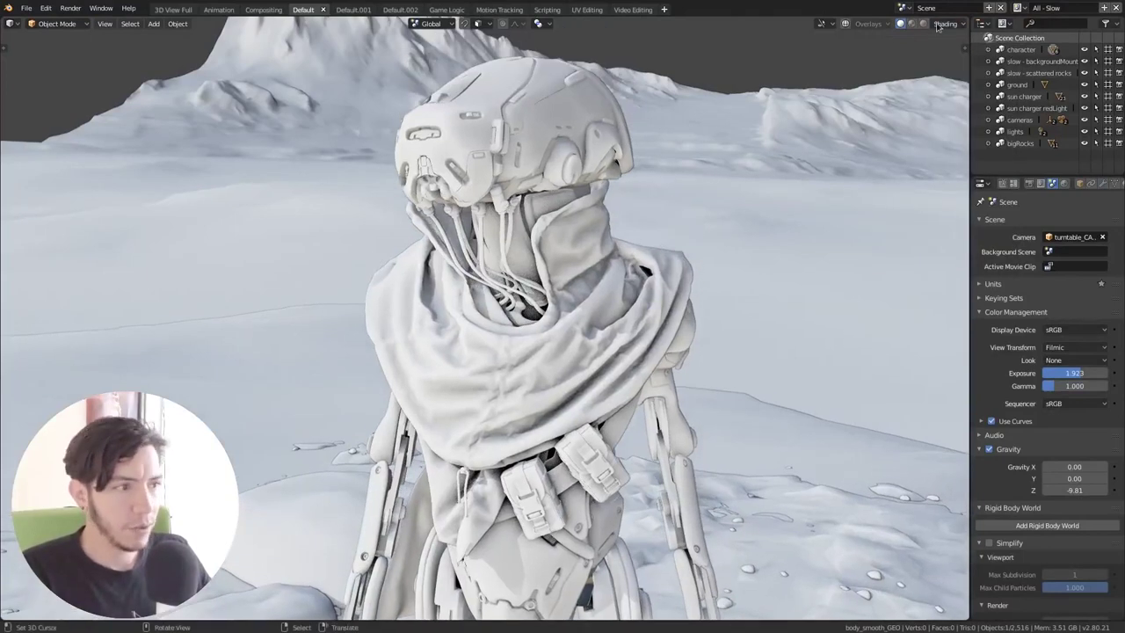
{"action": "left_click", "coordinate": [938, 26]}
{"action": "left_click", "coordinate": [971, 59]}
- Apply the bright white matcap with dark edges and orbit around the robot
{"action": "left_click", "coordinate": [933, 85]}
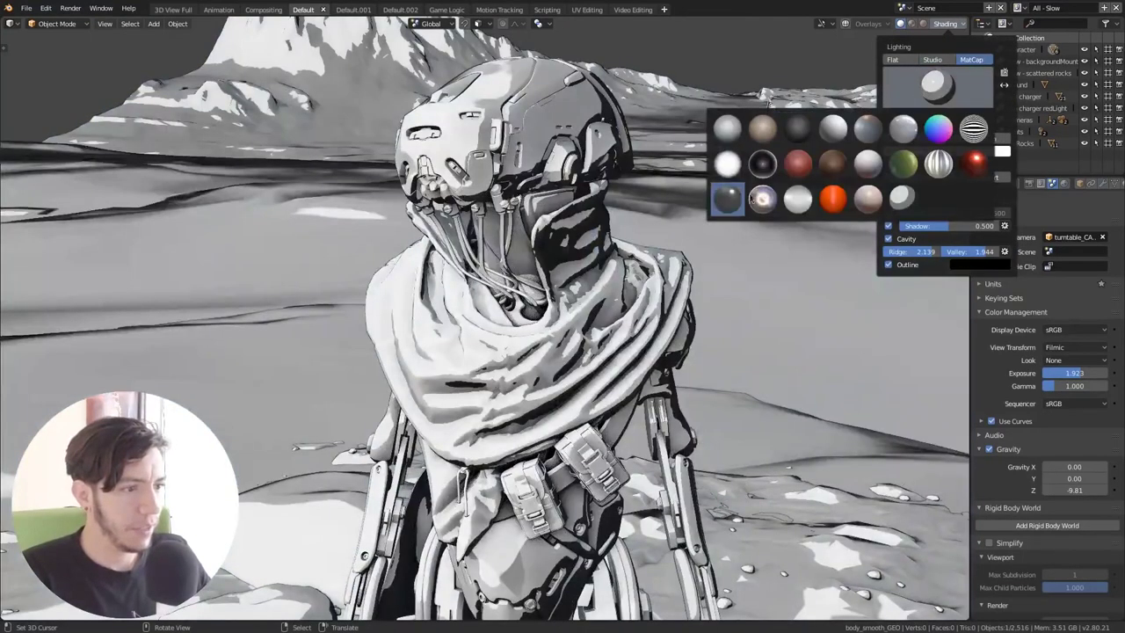
{"action": "left_click", "coordinate": [727, 164]}
{"action": "mouse_move", "coordinate": [695, 290]}
{"action": "middle_mouse_down"}
{"action": "mouse_move", "coordinate": [651, 335]}
{"action": "mouse_move", "coordinate": [703, 342]}
{"action": "mouse_move", "coordinate": [678, 350]}
{"action": "mouse_move", "coordinate": [613, 251]}
{"action": "middle_mouse_up"}
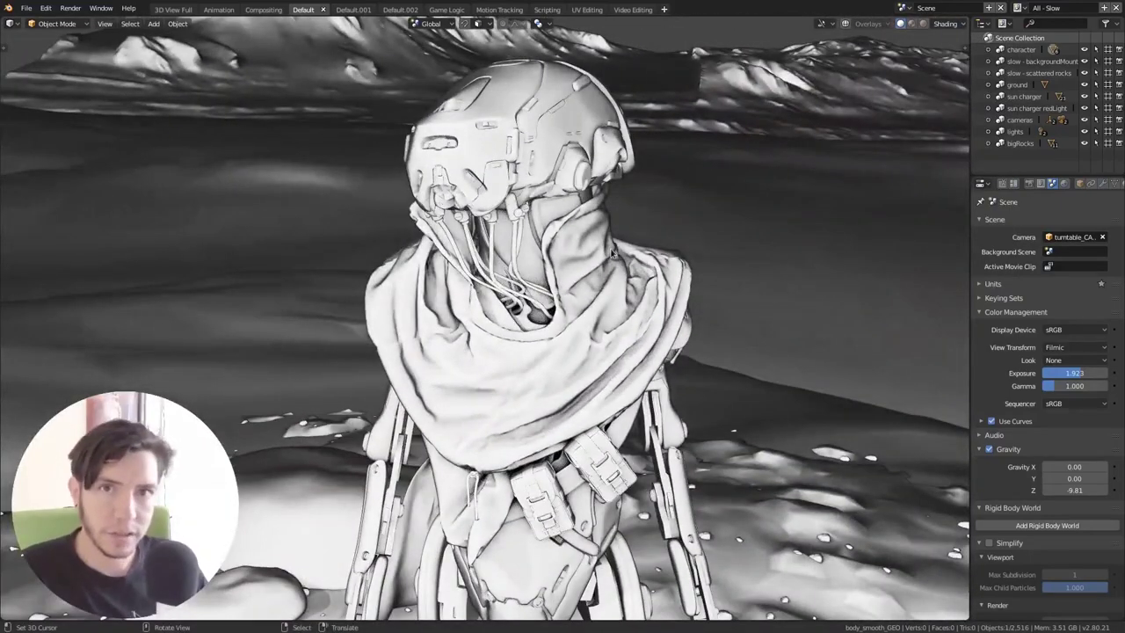
- Install thumbnail.png as a custom MatCap from the Lights preferences
{"action": "left_click", "coordinate": [946, 25]}
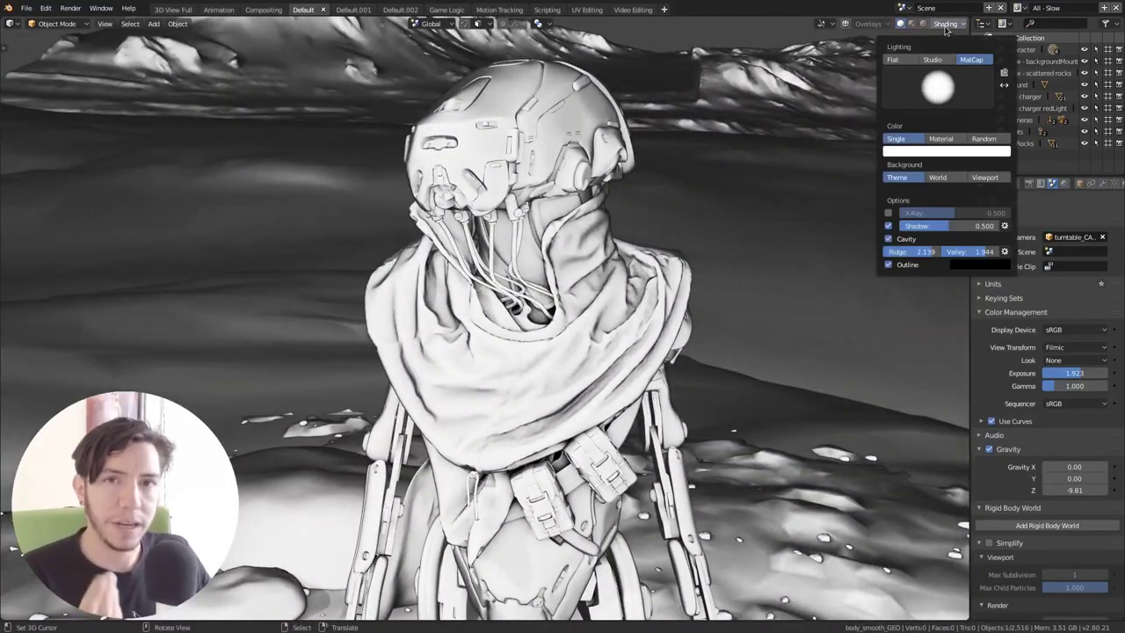
{"action": "left_click", "coordinate": [1003, 69]}
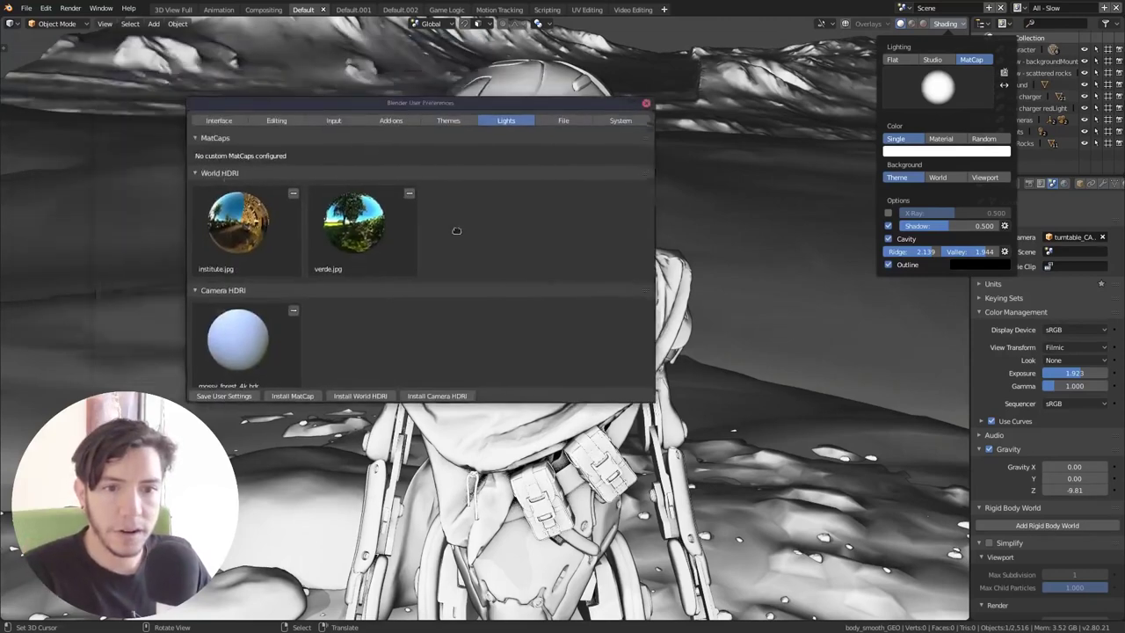
{"action": "left_click", "coordinate": [294, 397]}
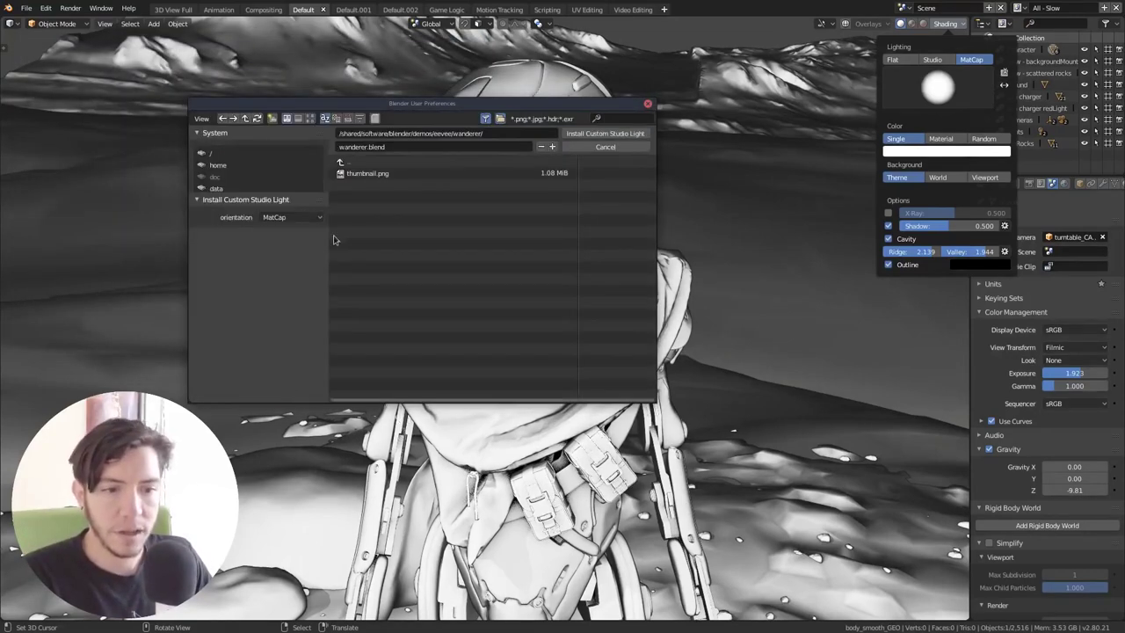
{"action": "left_click", "coordinate": [376, 174]}
{"action": "left_click", "coordinate": [614, 133]}
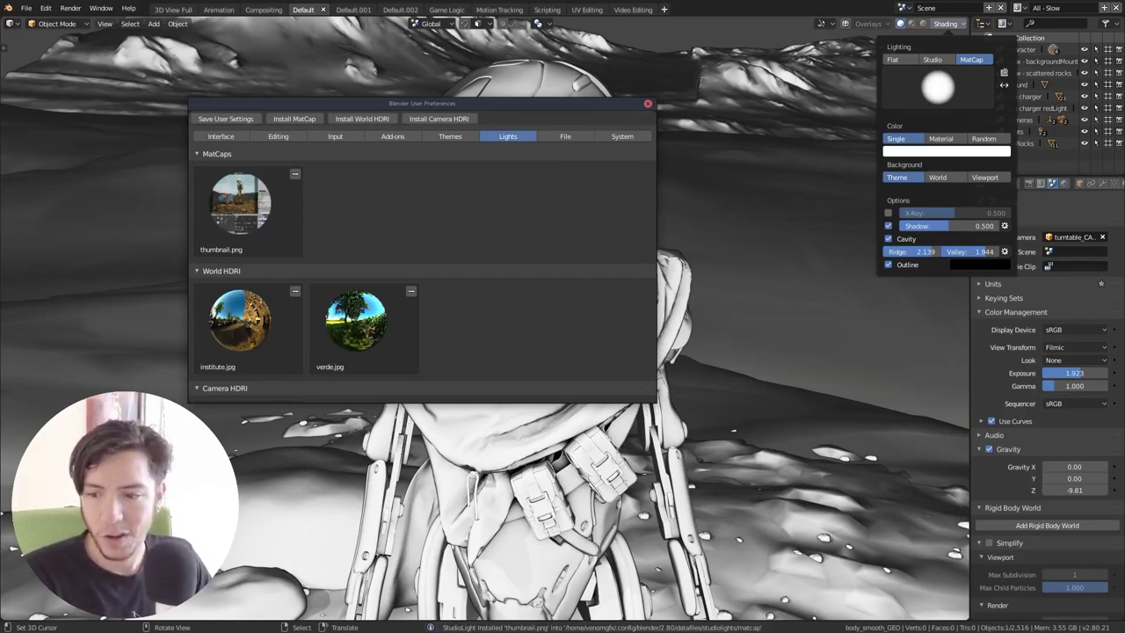
- Switch to Chrome to skim the "Call for Content: MatCaps" thread, and return to Blender
{"action": "key", "text": "super"}
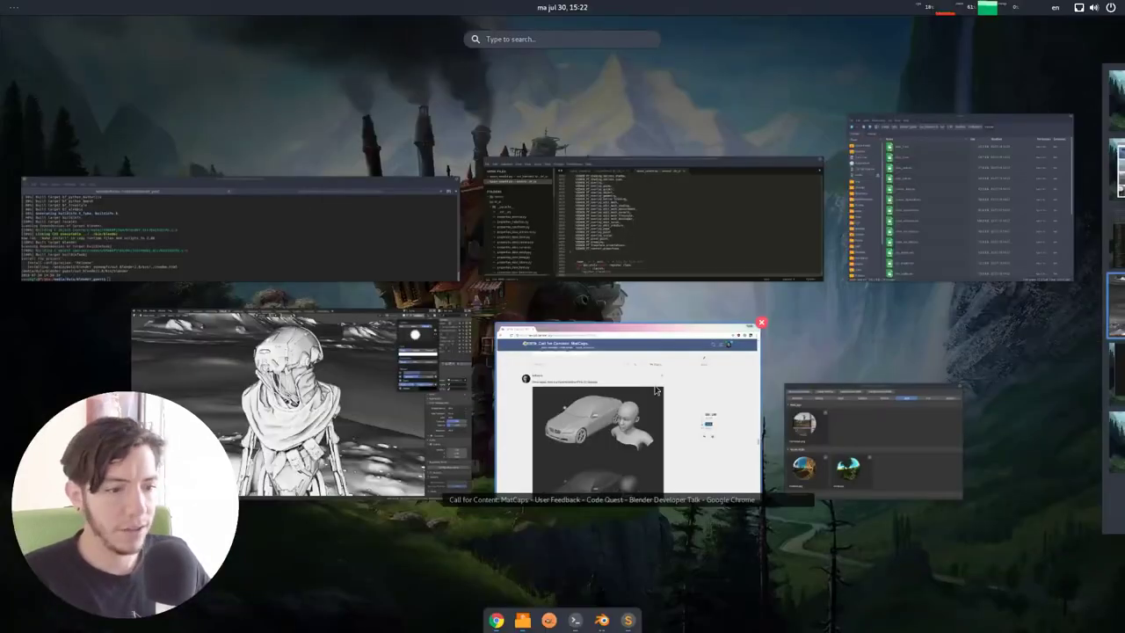
{"action": "left_click", "coordinate": [668, 369]}
{"action": "mouse_move", "coordinate": [912, 401]}
{"action": "left_mouse_down"}
{"action": "mouse_move", "coordinate": [909, 242]}
{"action": "mouse_move", "coordinate": [865, 122]}
{"action": "left_mouse_up"}
{"action": "key", "text": "alt+Tab"}
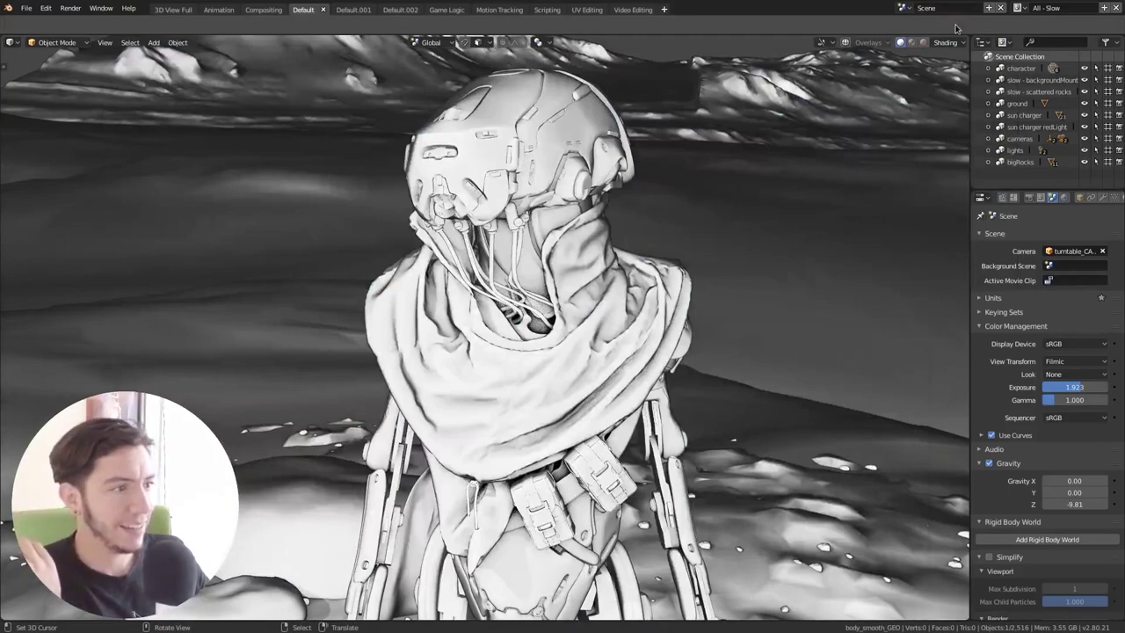
- Apply the green matcap and view the robot and the landscape from farther away
{"action": "left_click", "coordinate": [948, 42]}
{"action": "left_click", "coordinate": [949, 112]}
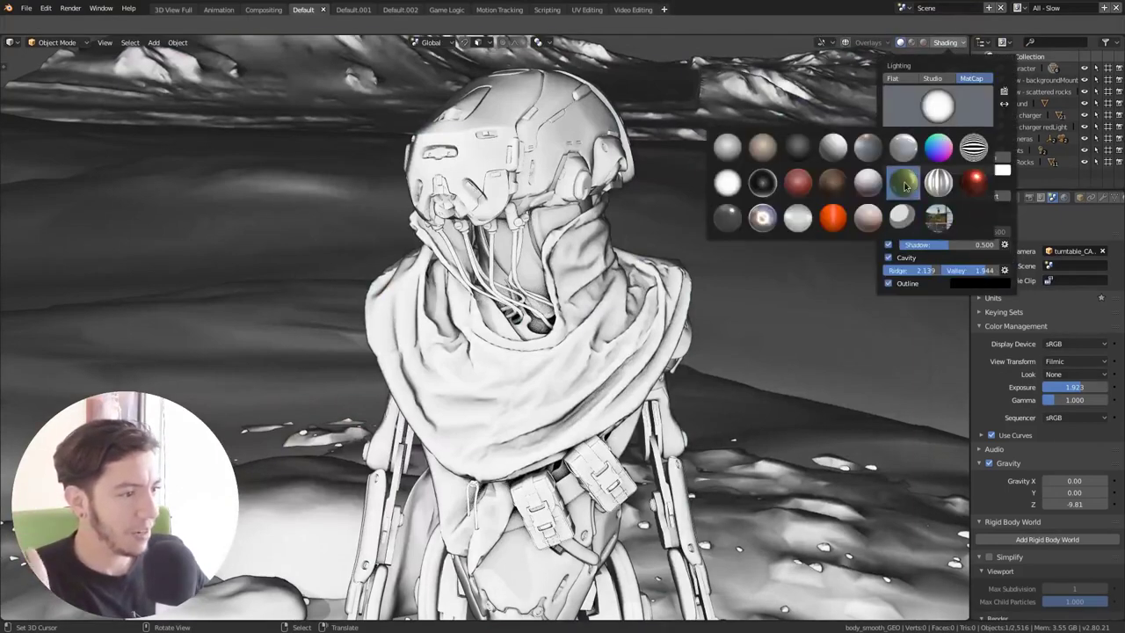
{"action": "left_click", "coordinate": [906, 183]}
{"action": "mouse_move", "coordinate": [656, 351]}
{"action": "middle_mouse_down"}
{"action": "mouse_move", "coordinate": [673, 361]}
{"action": "mouse_move", "coordinate": [646, 350]}
{"action": "mouse_move", "coordinate": [676, 331]}
{"action": "mouse_move", "coordinate": [642, 330]}
{"action": "mouse_move", "coordinate": [642, 292]}
{"action": "middle_mouse_up"}
{"action": "scroll", "coordinate": [635, 368], "scroll_direction": "down", "scroll_amount": 5}
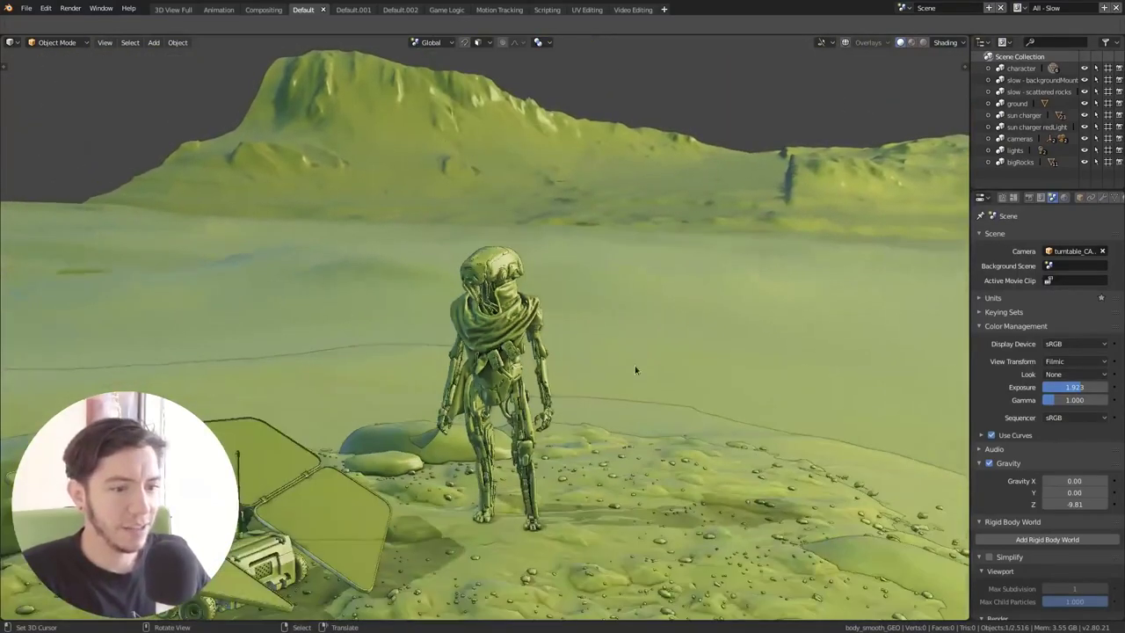
- Switch to Chrome, browse back through earlier posts of the "Call for Content: MatCaps" thread, and return to Blender
{"action": "middle_click_drag", "start_coordinate": [618, 381], "coordinate": [648, 353]}
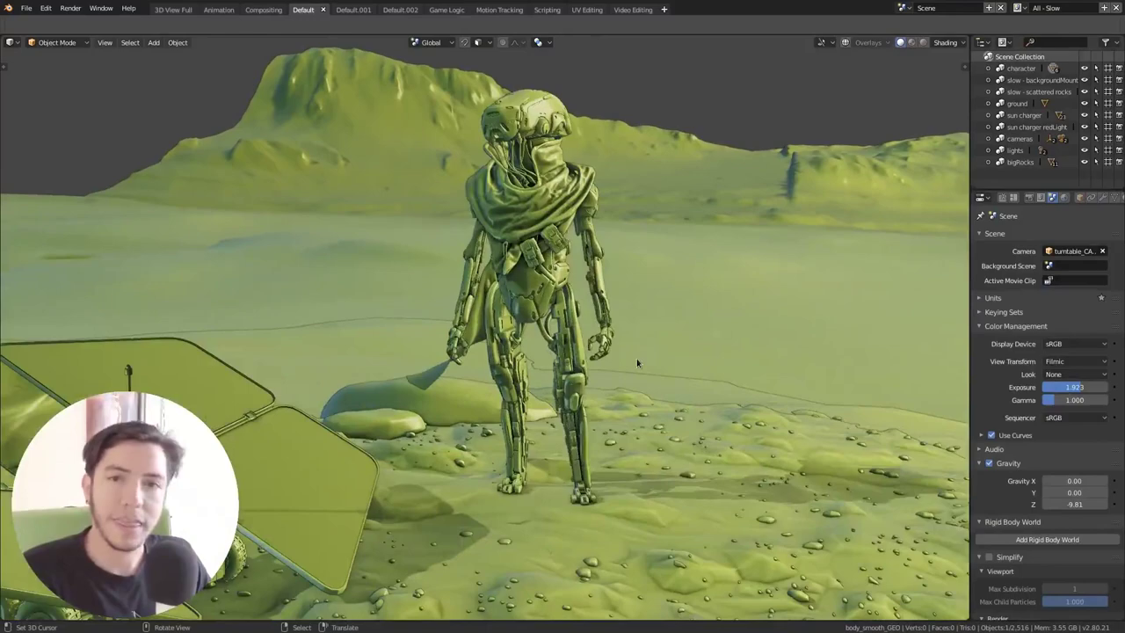
{"action": "key", "text": "super"}
{"action": "key", "text": "super"}
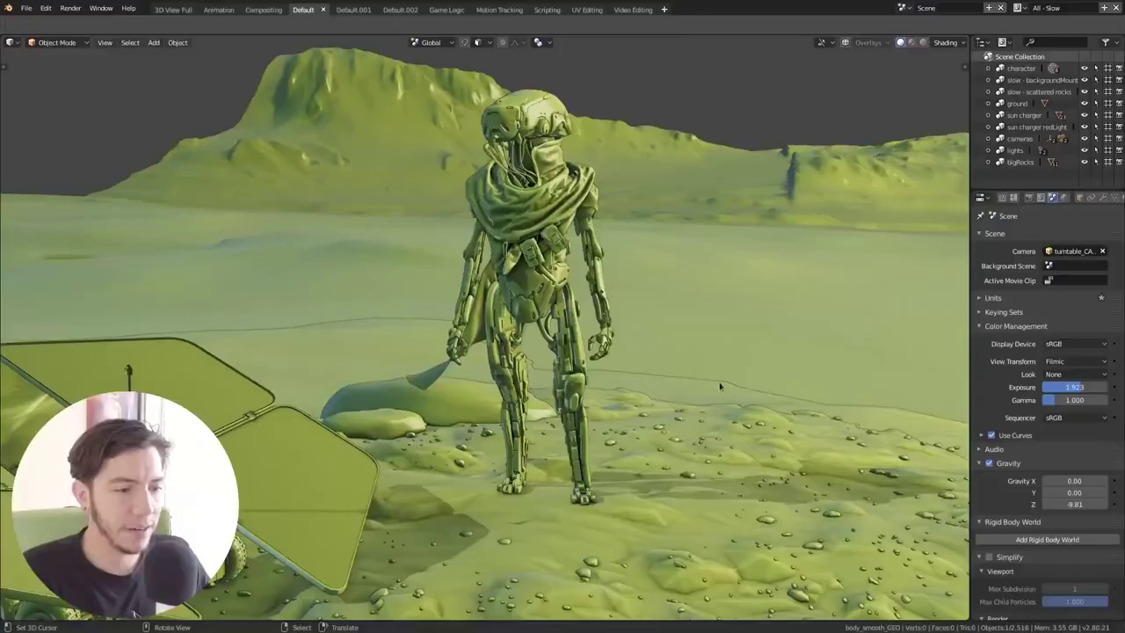
{"action": "key", "text": "alt+Tab"}
{"action": "scroll", "coordinate": [832, 371], "scroll_direction": "up", "scroll_amount": 10}
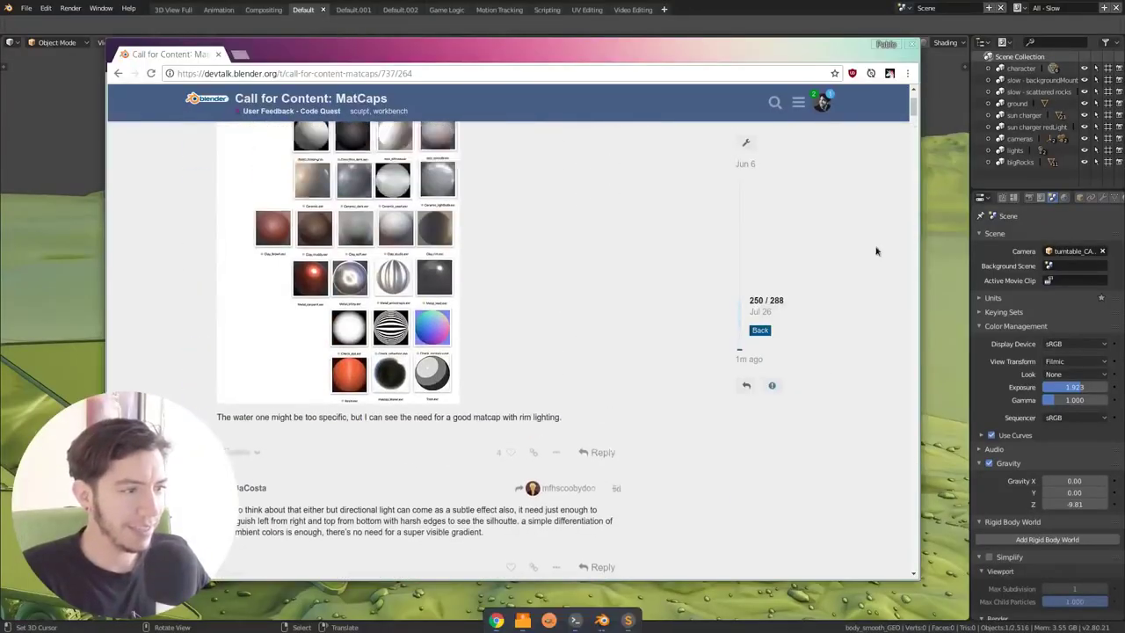
{"action": "scroll", "coordinate": [877, 251], "scroll_direction": "up", "scroll_amount": 3}
{"action": "left_click_drag", "start_coordinate": [915, 103], "coordinate": [907, 135]}
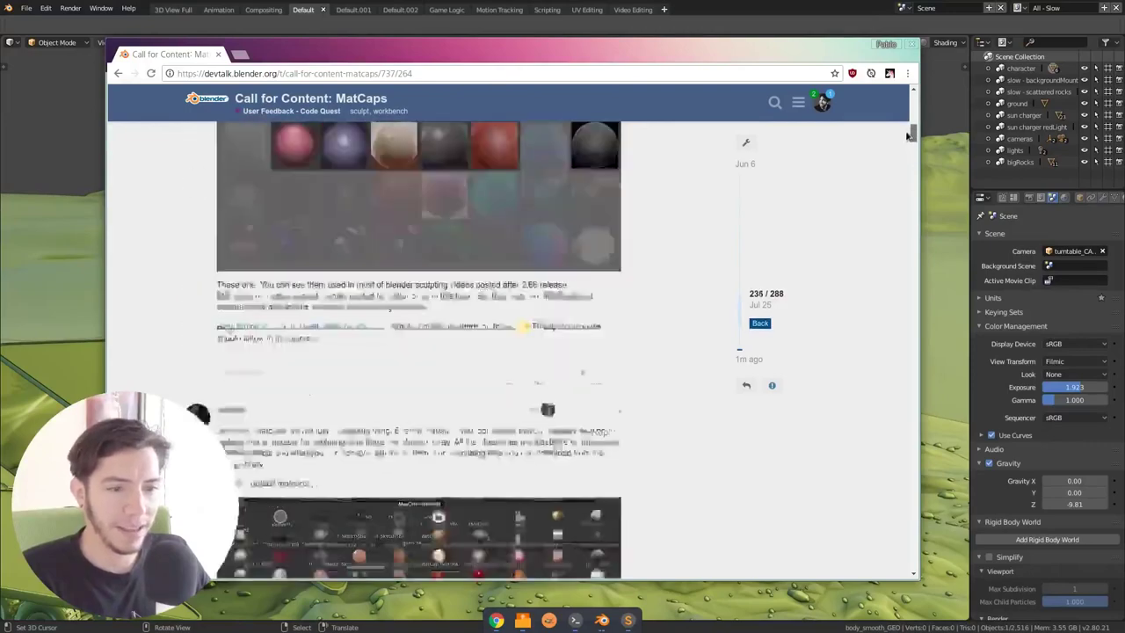
{"action": "scroll", "coordinate": [910, 135], "scroll_direction": "up", "scroll_amount": 5}
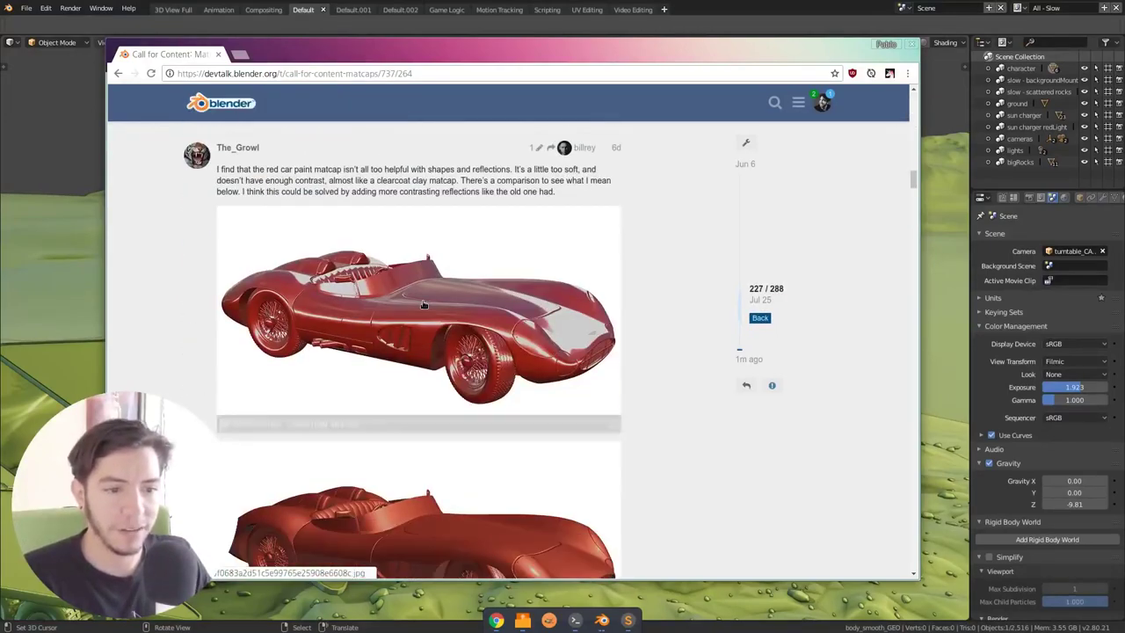
{"action": "scroll", "coordinate": [661, 294], "scroll_direction": "up", "scroll_amount": 10}
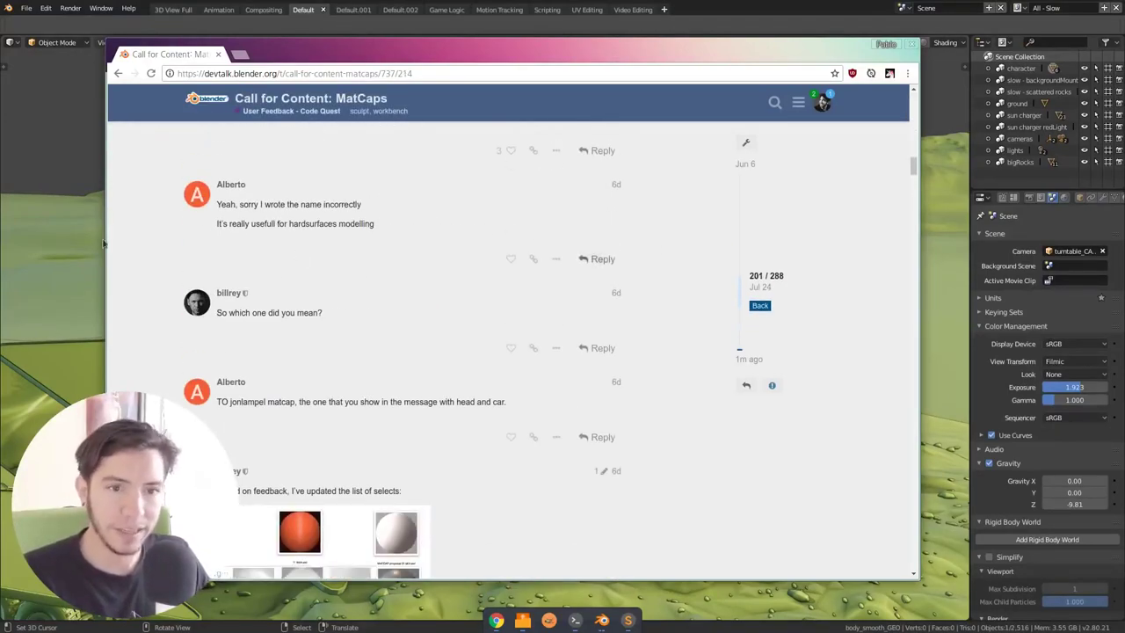
{"action": "left_click", "coordinate": [103, 243]}
- Frame the robot more closely and apply the custom photo matcap to the scene
{"action": "scroll", "coordinate": [664, 194], "scroll_direction": "down", "scroll_amount": 3}
{"action": "middle_click_drag", "start_coordinate": [665, 194], "coordinate": [594, 272]}
{"action": "scroll", "coordinate": [595, 268], "scroll_direction": "up", "scroll_amount": 5}
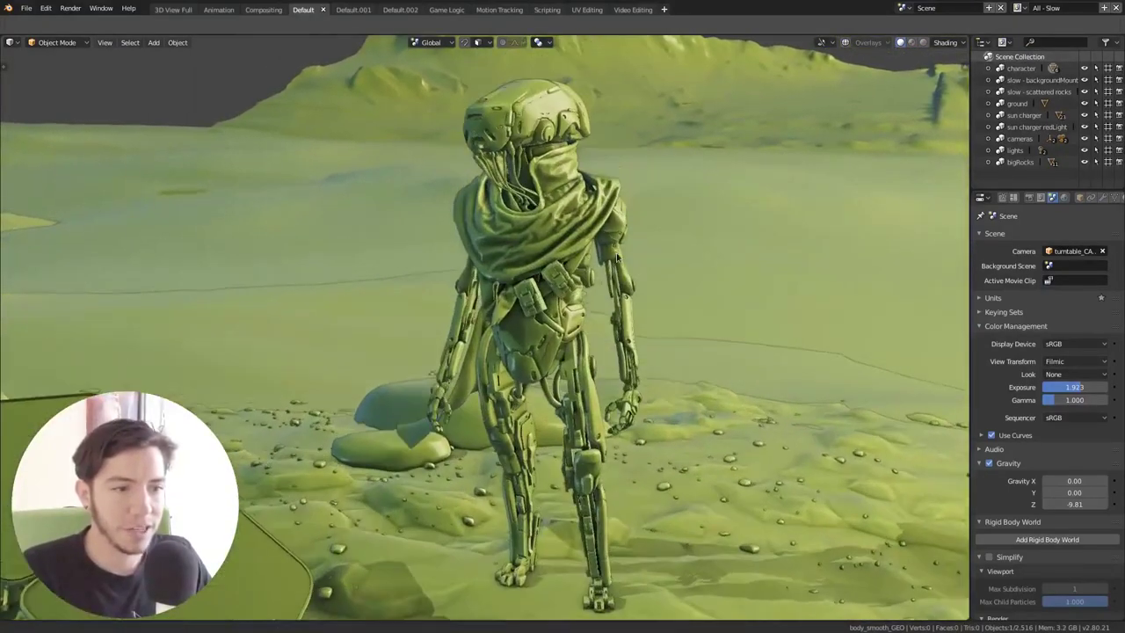
{"action": "left_click", "coordinate": [960, 40]}
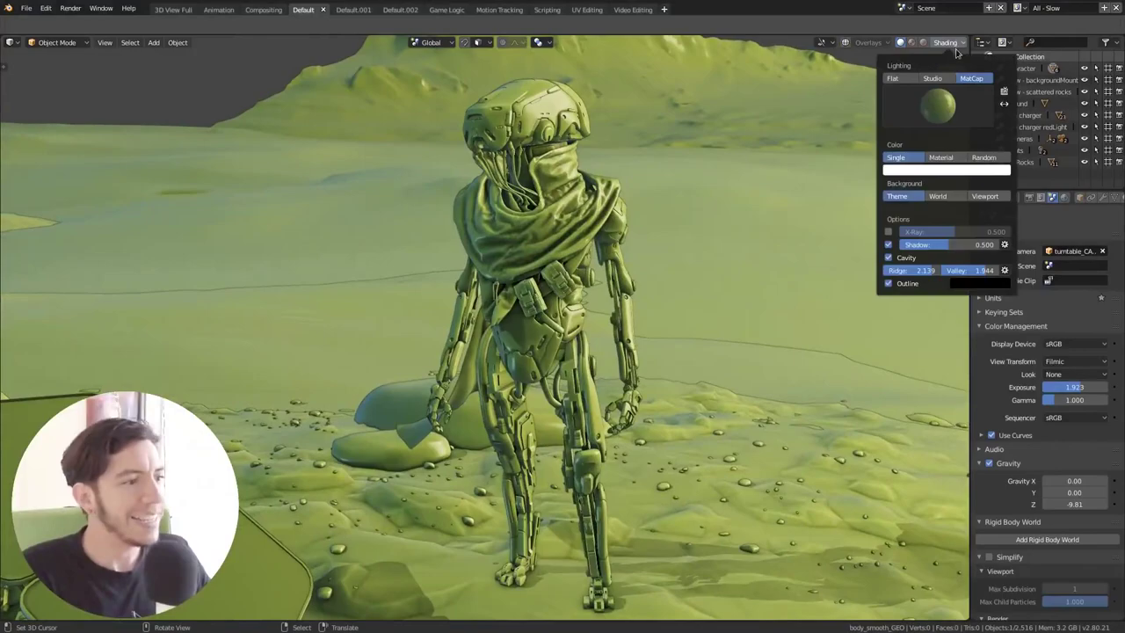
{"action": "left_click", "coordinate": [950, 108]}
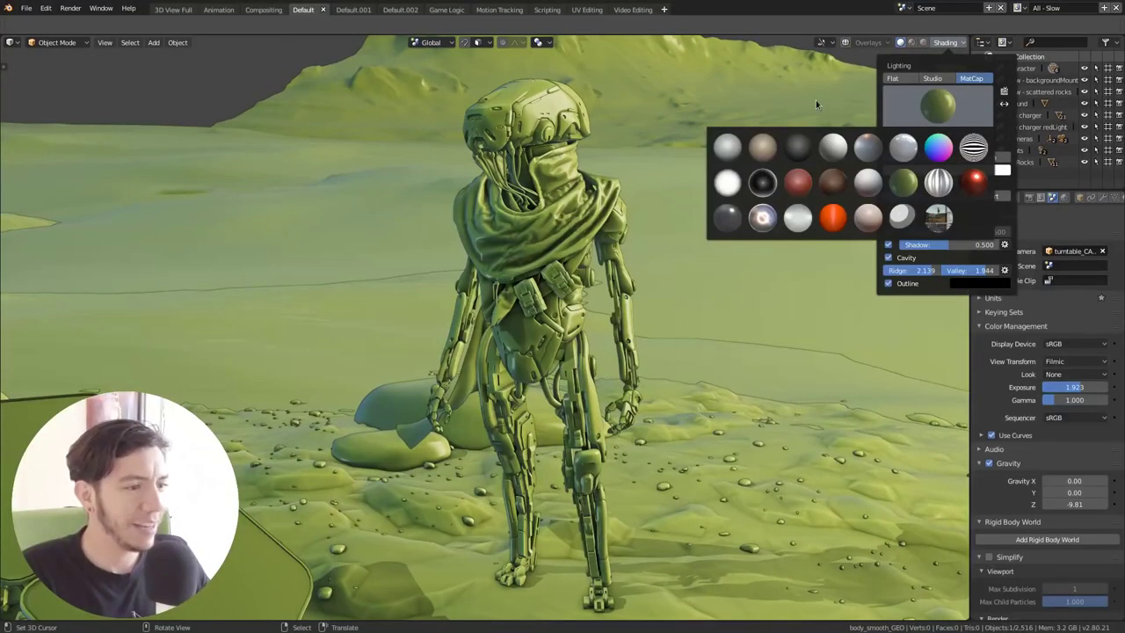
{"action": "left_click", "coordinate": [938, 216]}
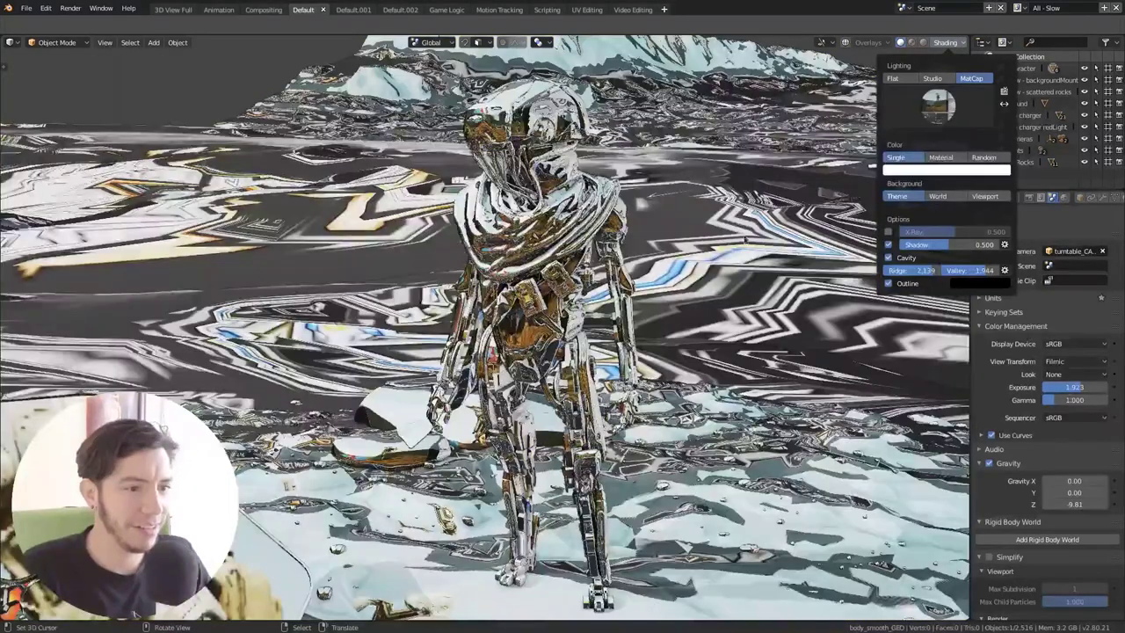
{"action": "mouse_move", "coordinate": [666, 306]}
{"action": "middle_mouse_down"}
{"action": "mouse_move", "coordinate": [580, 334]}
{"action": "mouse_move", "coordinate": [658, 327]}
{"action": "mouse_move", "coordinate": [669, 306]}
{"action": "middle_mouse_up"}
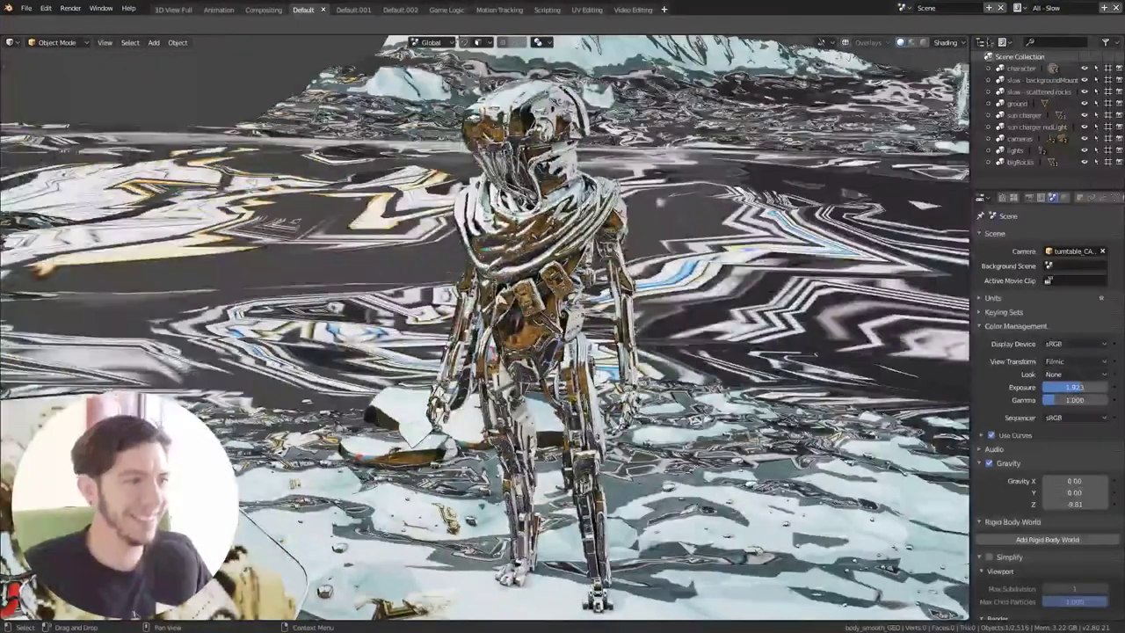
- Apply the brown clay matcap and examine the robot's head and scarf up close
{"action": "left_click", "coordinate": [948, 43]}
{"action": "left_click", "coordinate": [938, 105]}
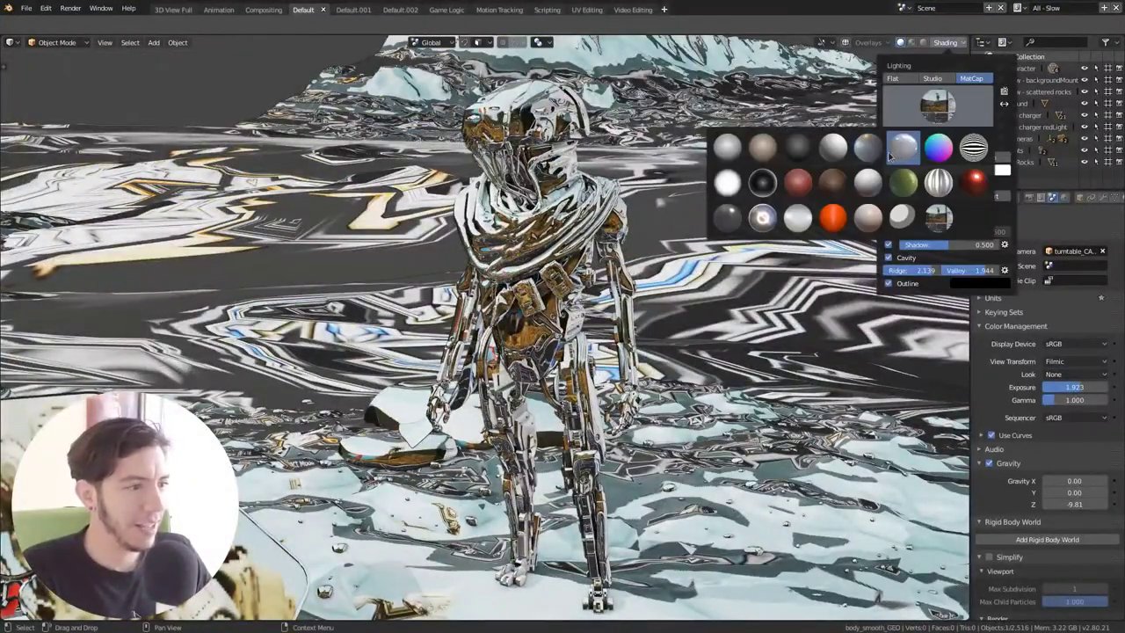
{"action": "left_click", "coordinate": [833, 182]}
{"action": "mouse_move", "coordinate": [658, 231]}
{"action": "middle_mouse_down", "text": "shift"}
{"action": "mouse_move", "coordinate": [637, 246]}
{"action": "mouse_move", "coordinate": [621, 299]}
{"action": "middle_mouse_up", "text": "shift"}
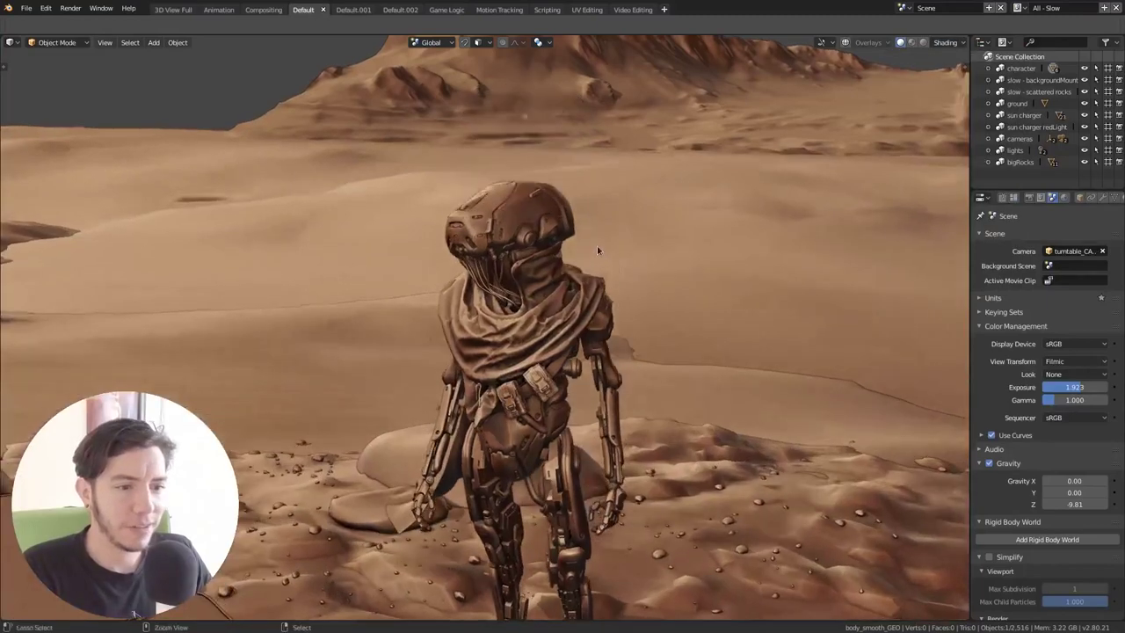
{"action": "middle_click_drag", "start_coordinate": [598, 247], "coordinate": [611, 232], "text": "ctrl"}
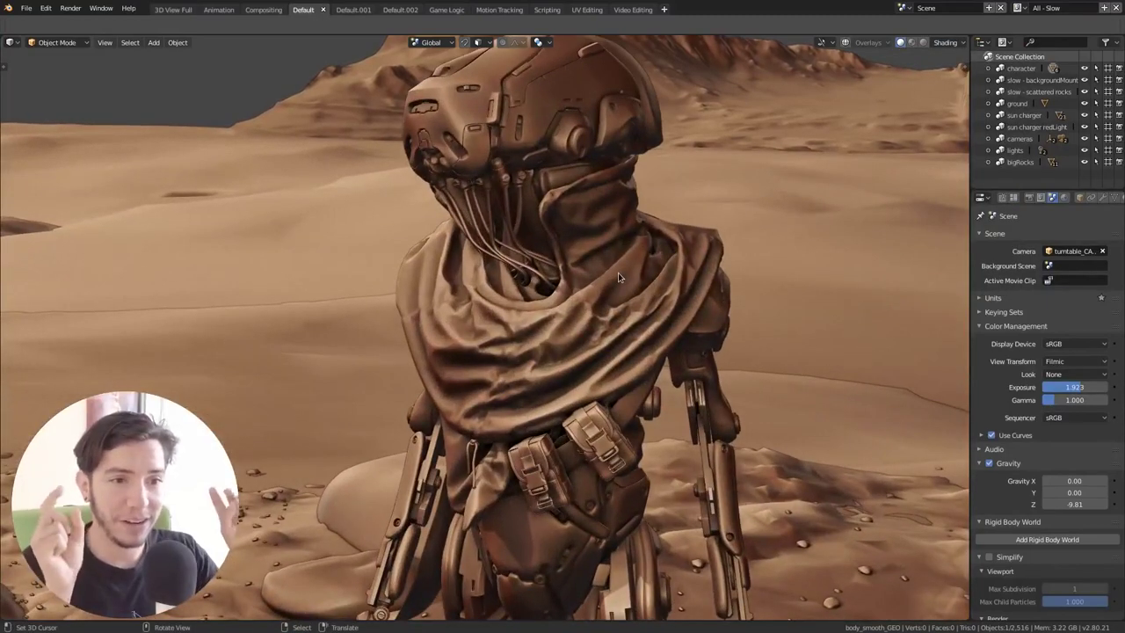